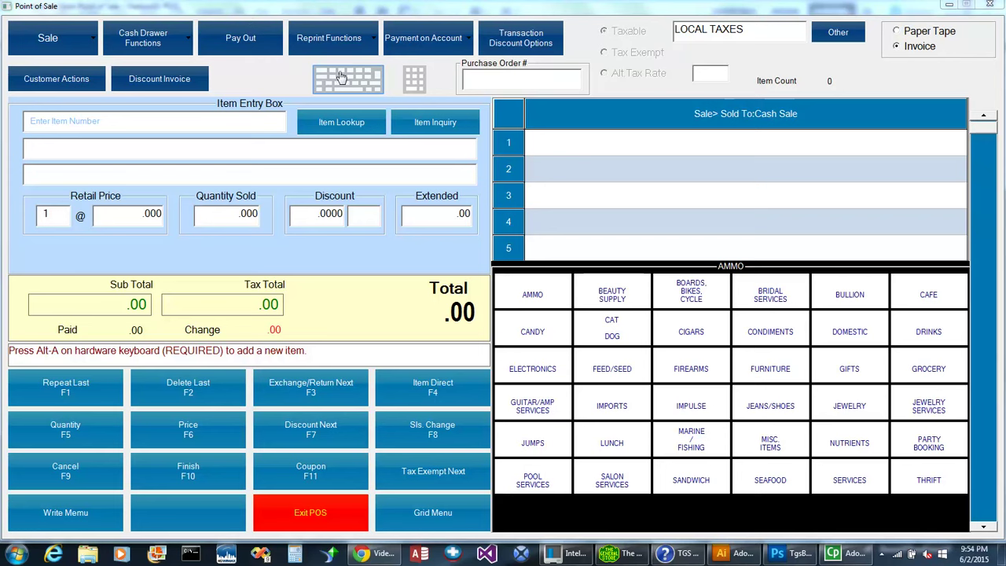
# Show and then hide the on-screen keyboard and the Number Pad.
pyautogui.click(343, 87)
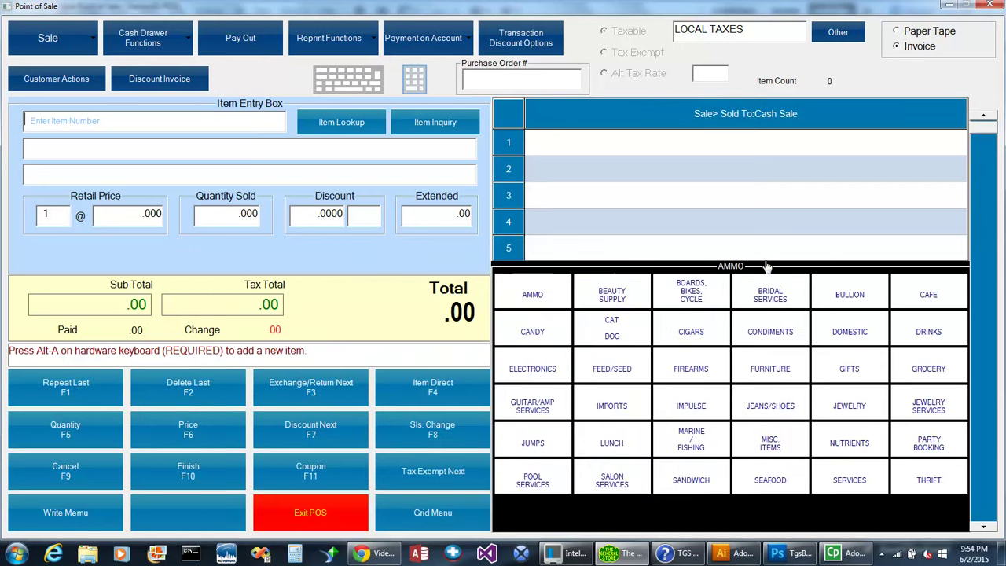
pyautogui.click(798, 259)
pyautogui.click(423, 79)
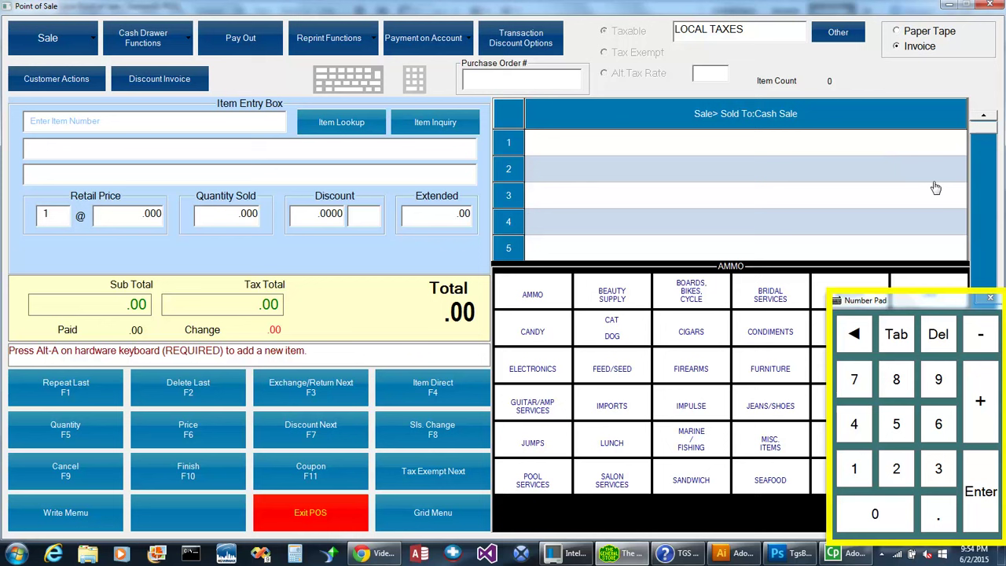
pyautogui.click(990, 300)
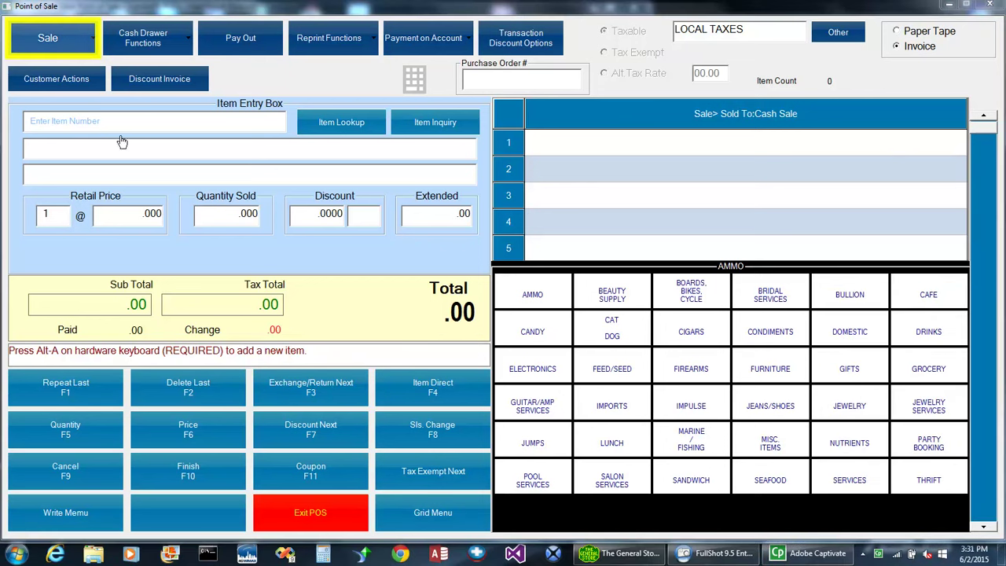
# Show then exit the transaction type list, and bring up the Cash Drawer Functions menu.
pyautogui.click(81, 42)
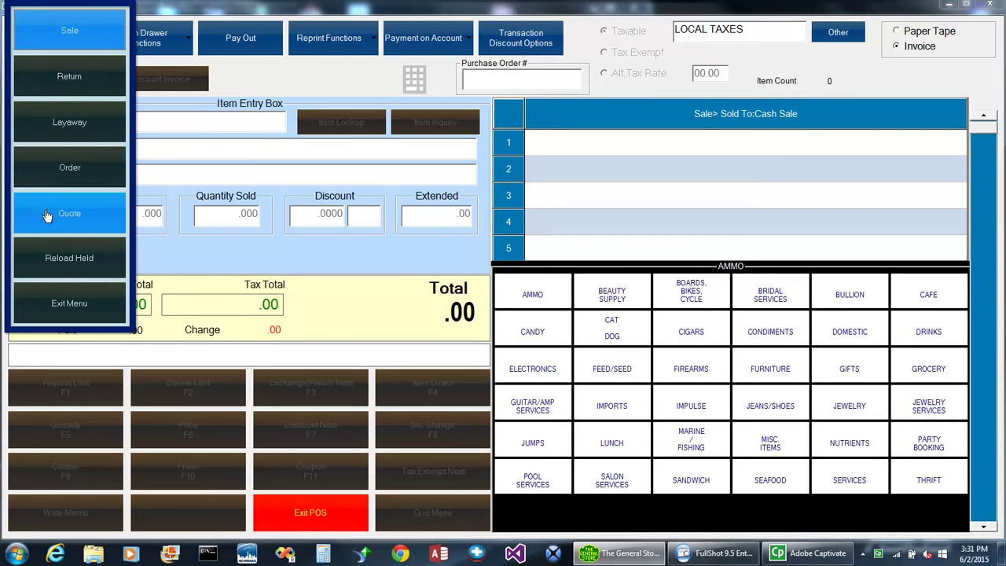
pyautogui.click(49, 300)
pyautogui.click(124, 43)
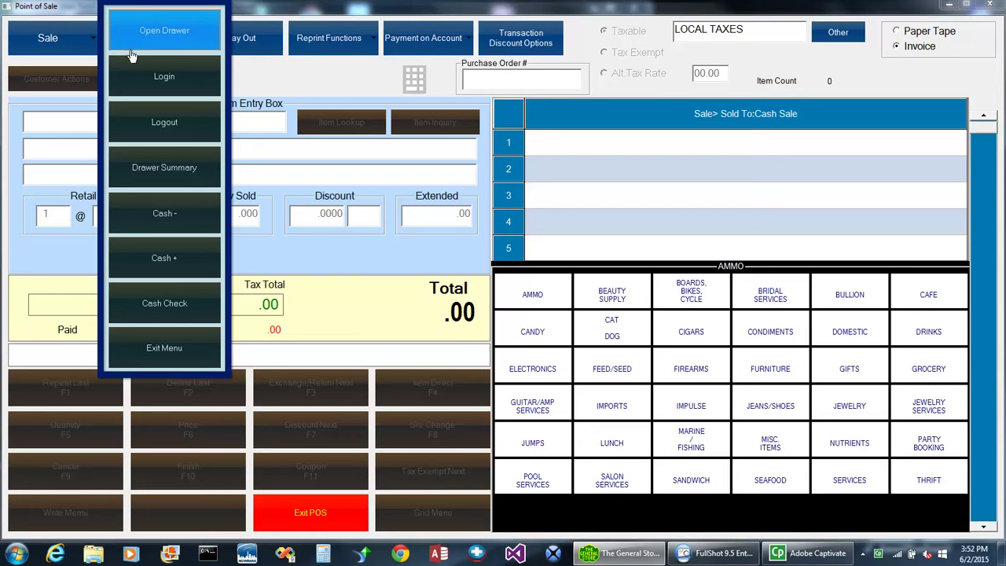
pyautogui.click(135, 90)
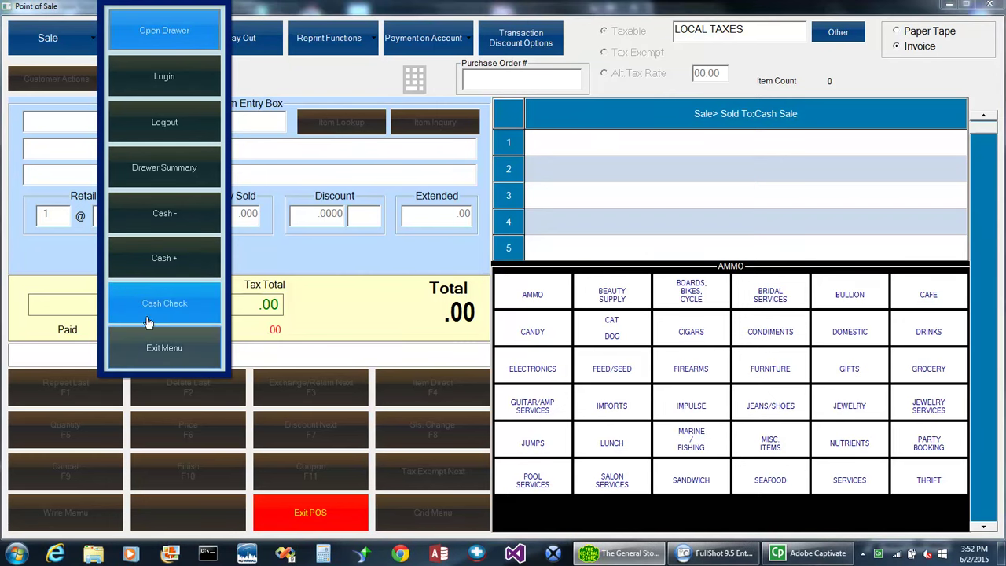
# Exit the drawer menu, try vendors PEPSI, FRITO LAY and WINDOW CLEANING in Pay Vendor, then cancel.
pyautogui.click(150, 345)
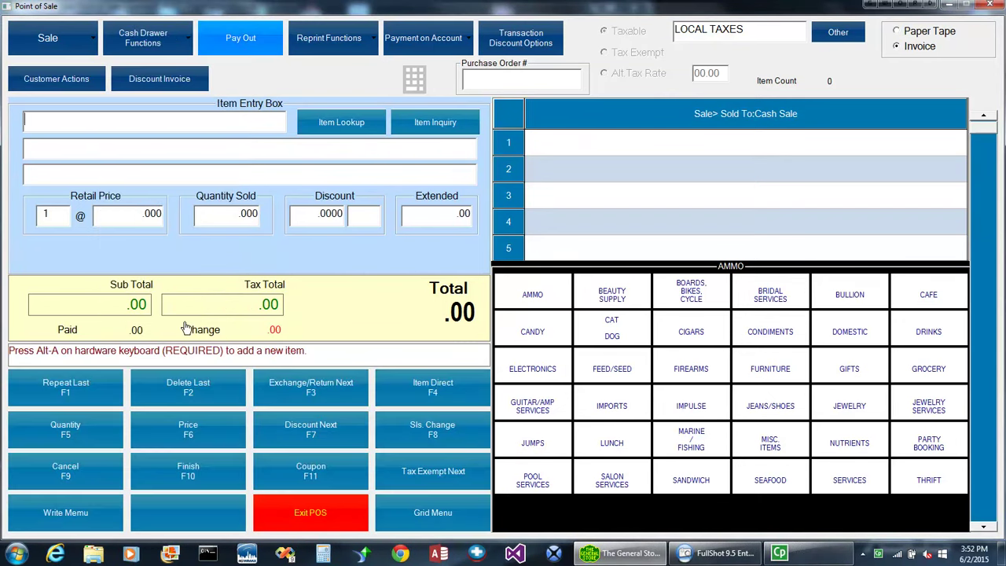
pyautogui.click(236, 51)
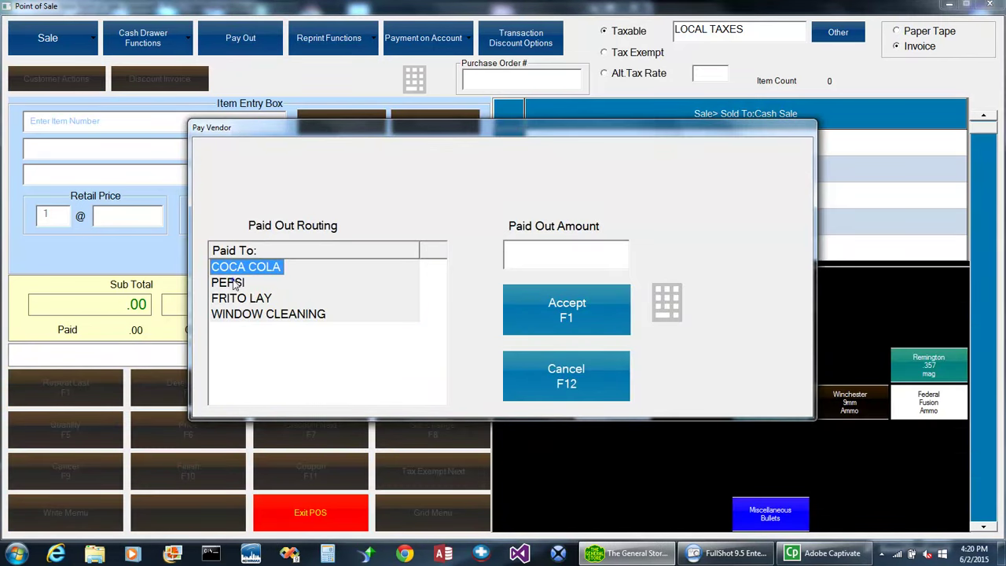
pyautogui.click(233, 284)
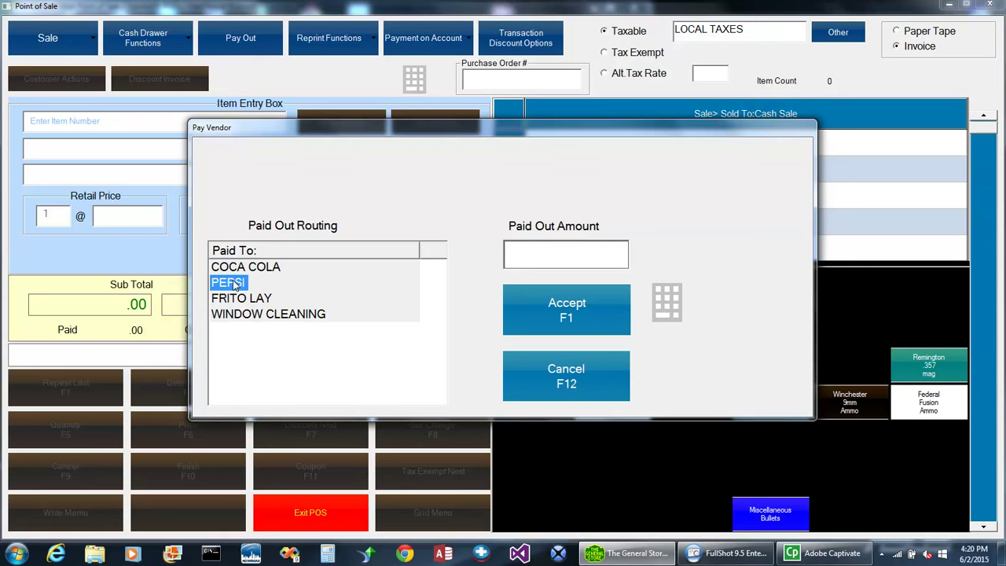
pyautogui.click(235, 299)
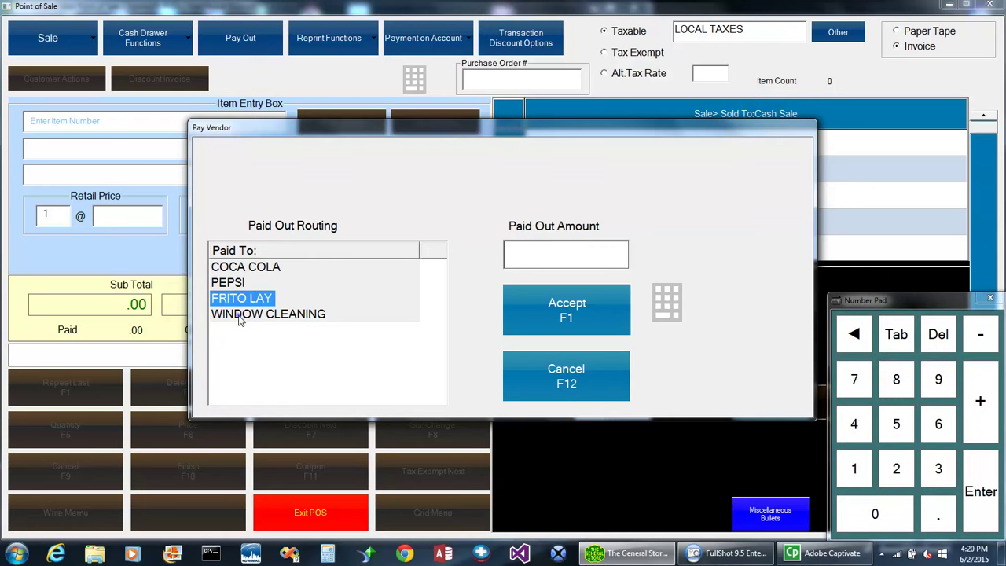
pyautogui.click(239, 317)
pyautogui.click(573, 369)
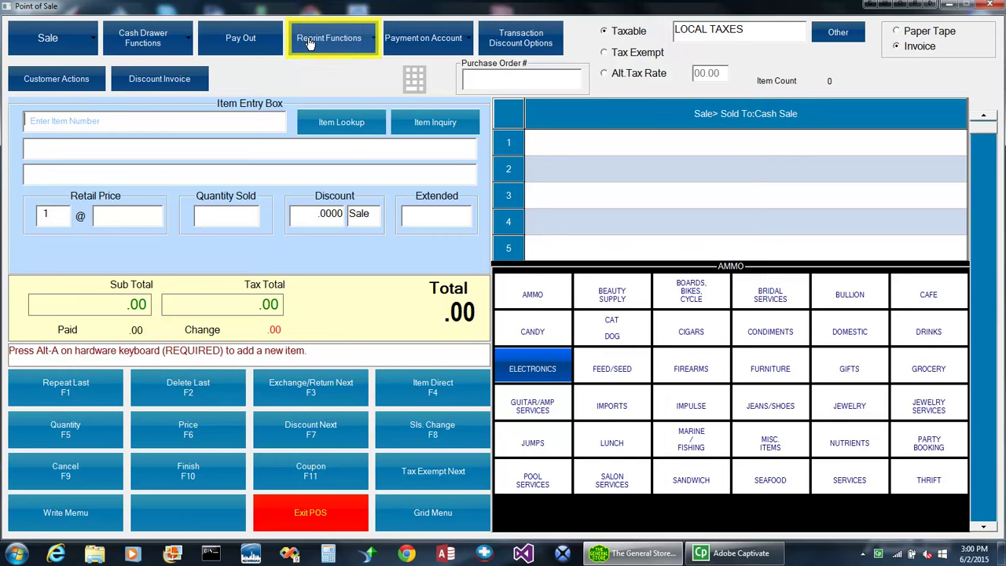
# Preview and exit Reprint Functions and Payment on Account, then show Transaction Discount Options.
pyautogui.click(310, 43)
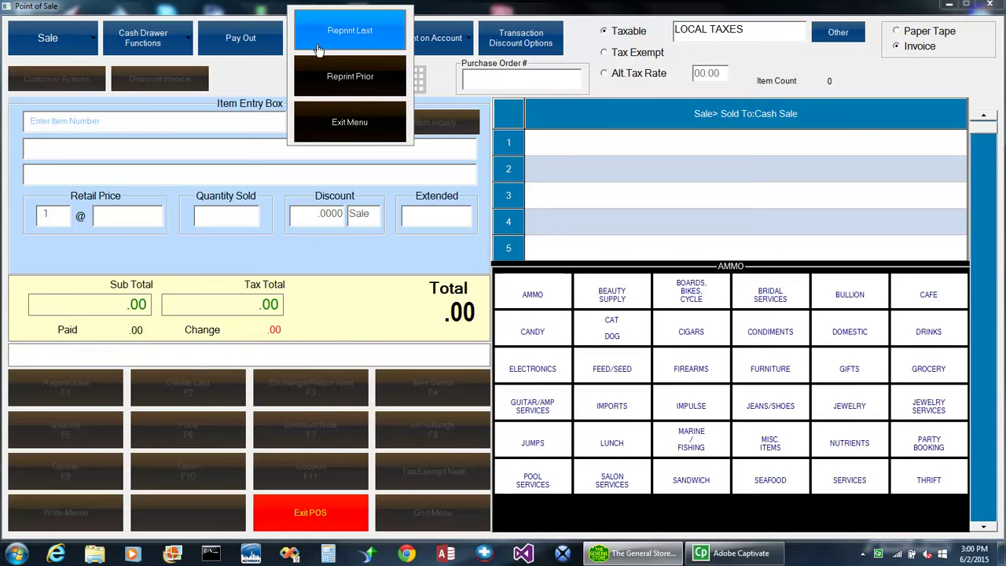
pyautogui.click(329, 124)
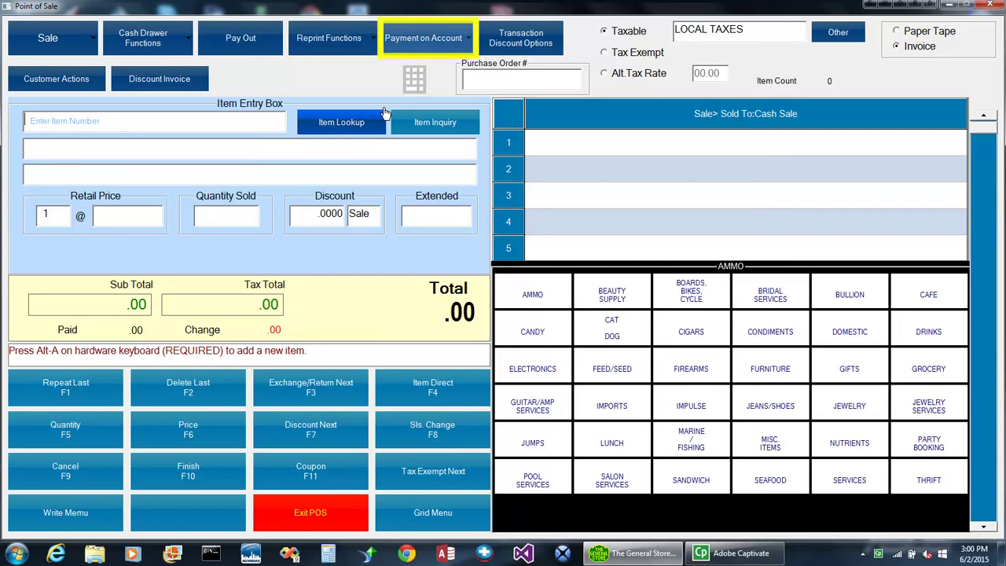
pyautogui.click(420, 38)
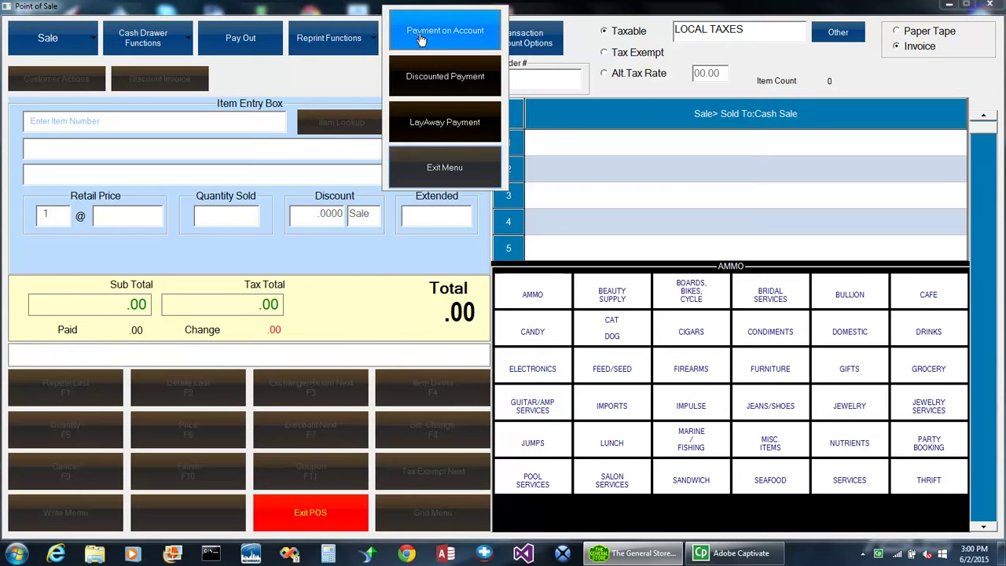
pyautogui.click(427, 168)
pyautogui.click(512, 40)
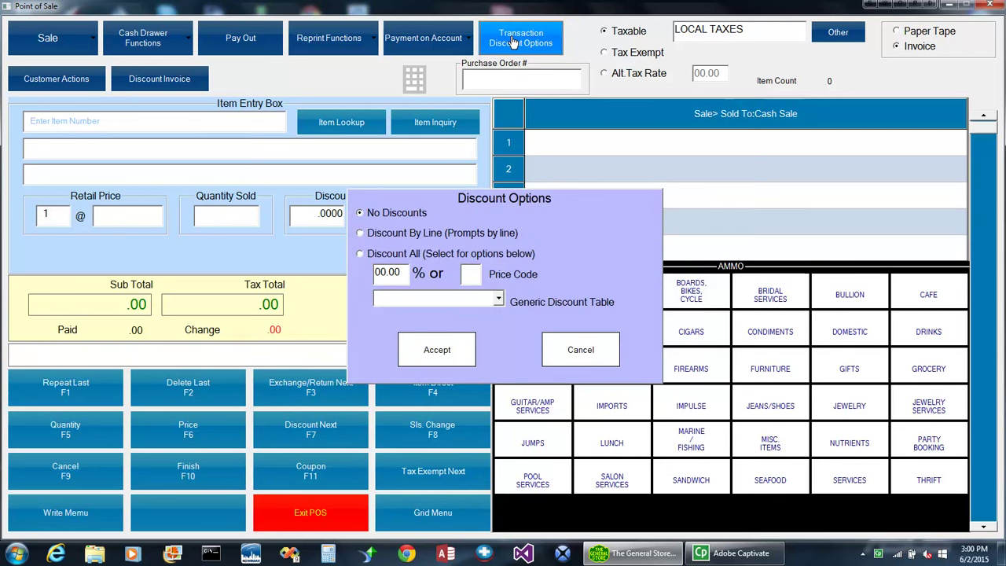
# Cancel Discount Options, then review Account Inquiry, Customer Maintenance and Gift Card Check under Customer Actions.
pyautogui.click(563, 346)
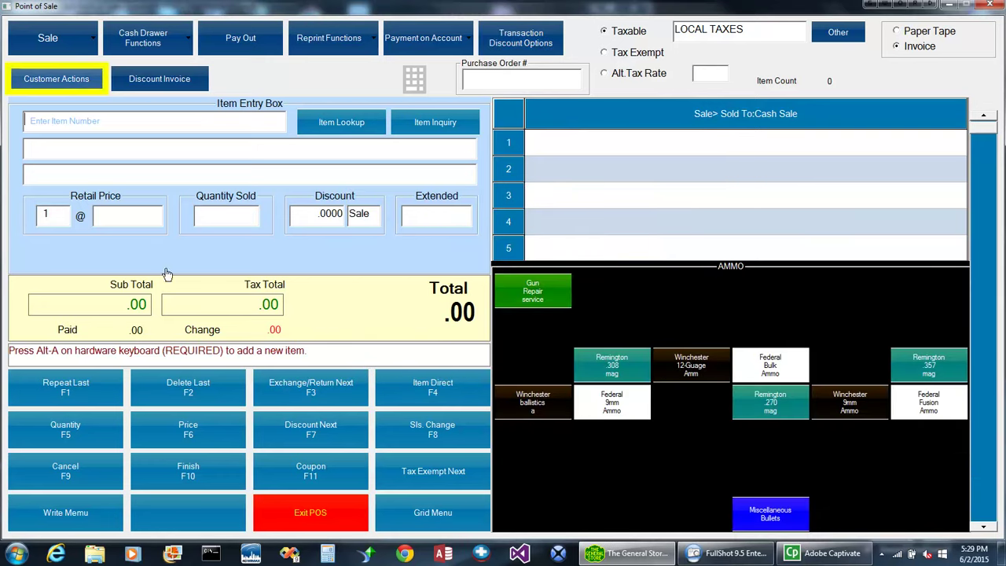
pyautogui.click(45, 82)
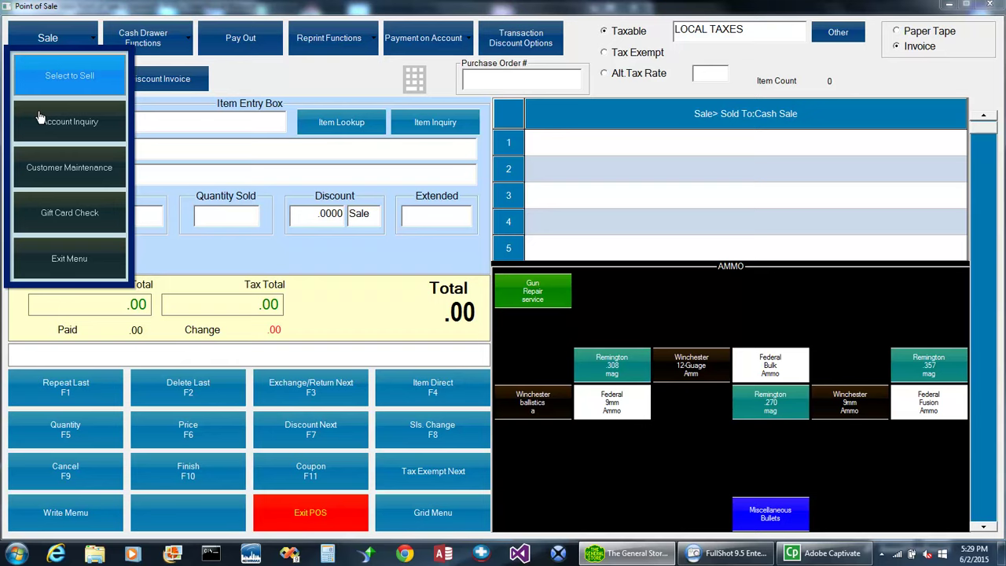
pyautogui.click(39, 117)
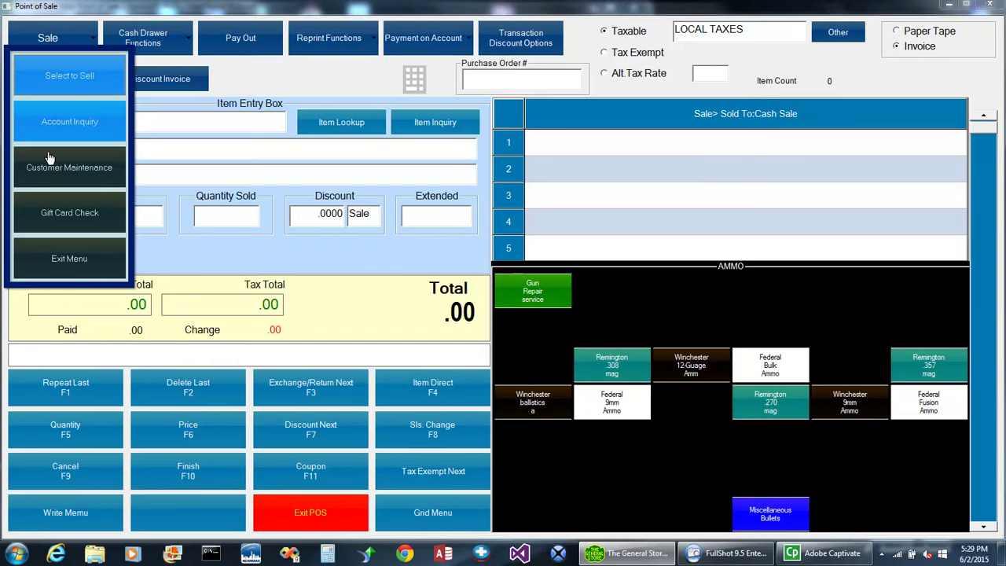
pyautogui.click(49, 159)
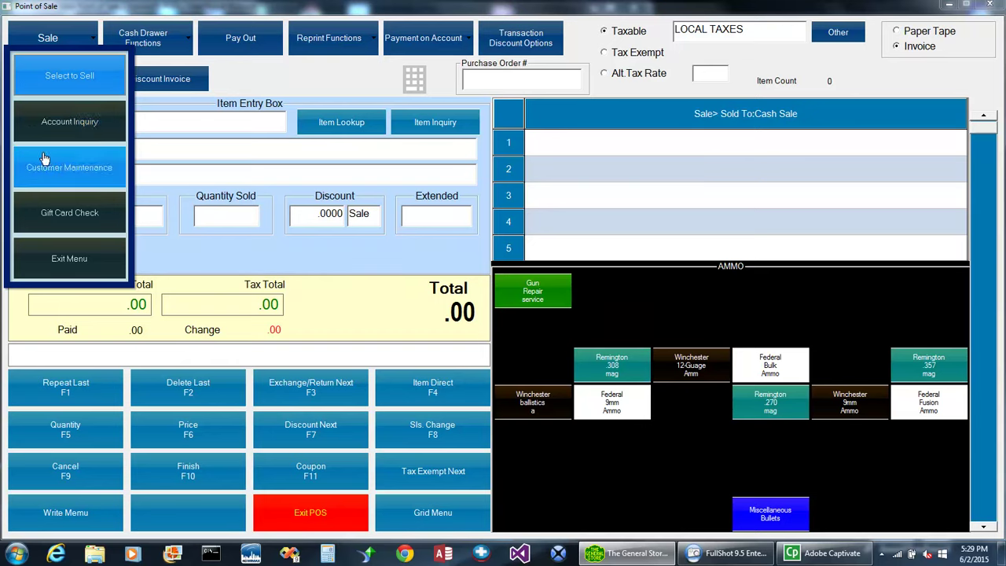
pyautogui.click(31, 215)
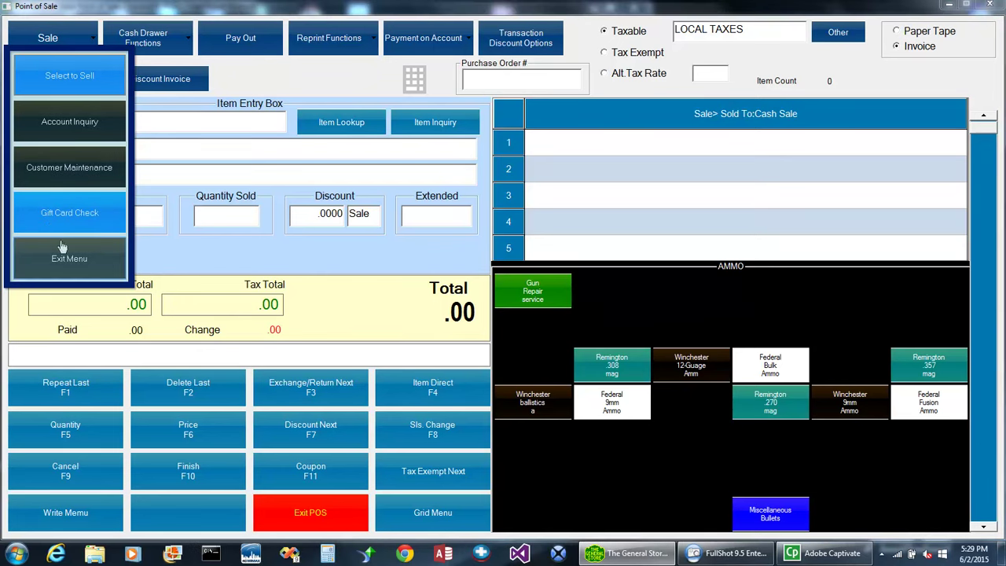
pyautogui.click(50, 255)
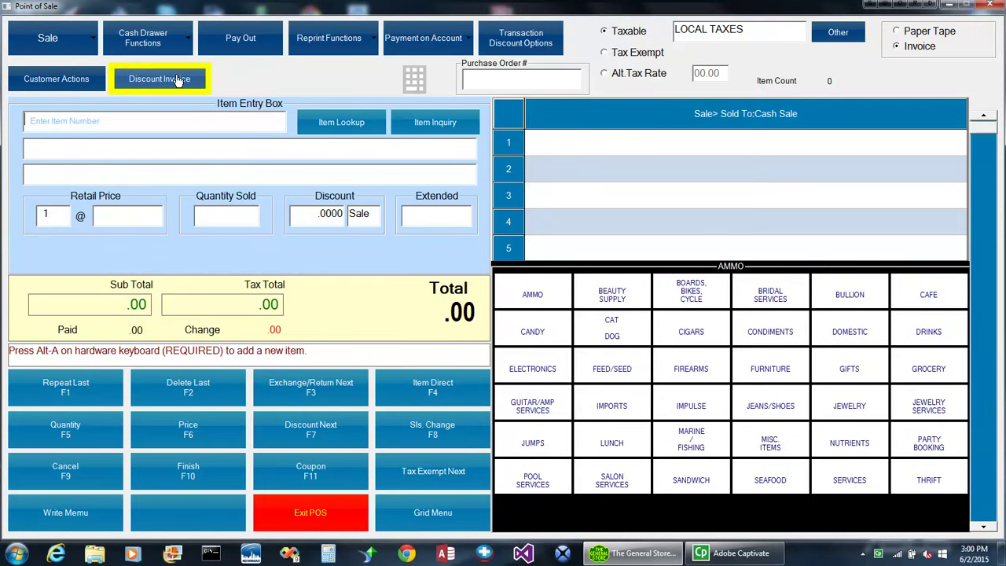
pyautogui.click(179, 81)
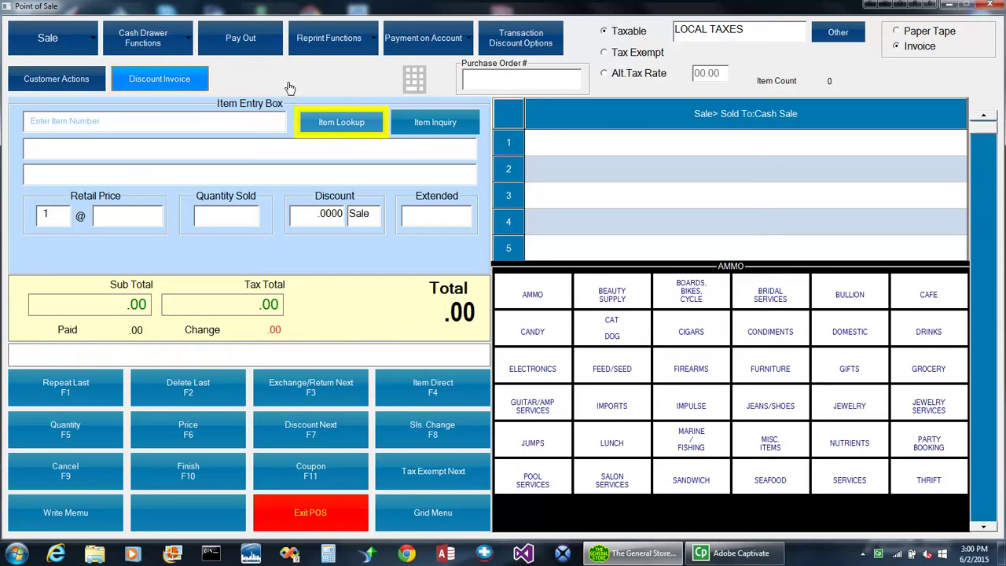
pyautogui.click(342, 122)
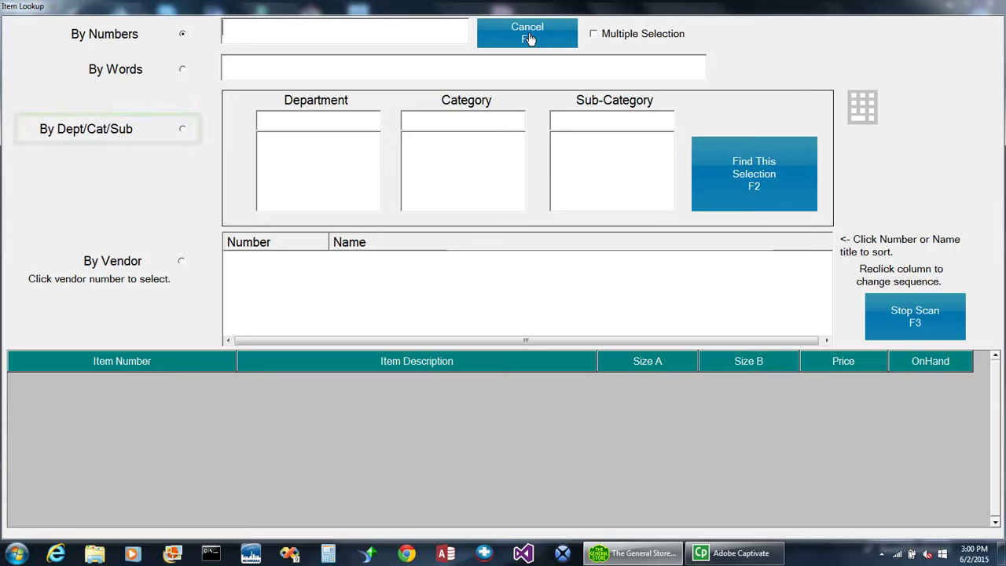
pyautogui.click(528, 36)
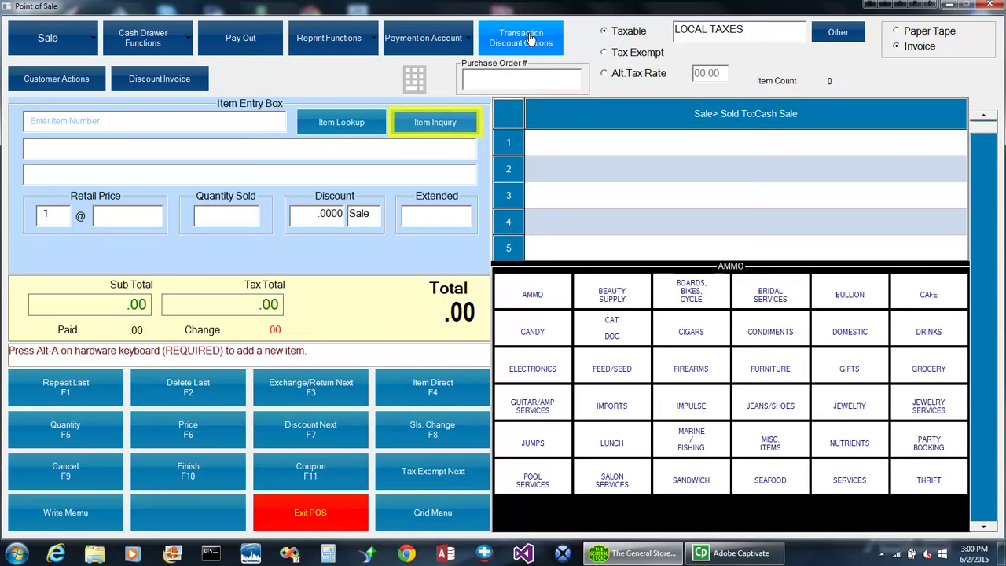
pyautogui.click(438, 124)
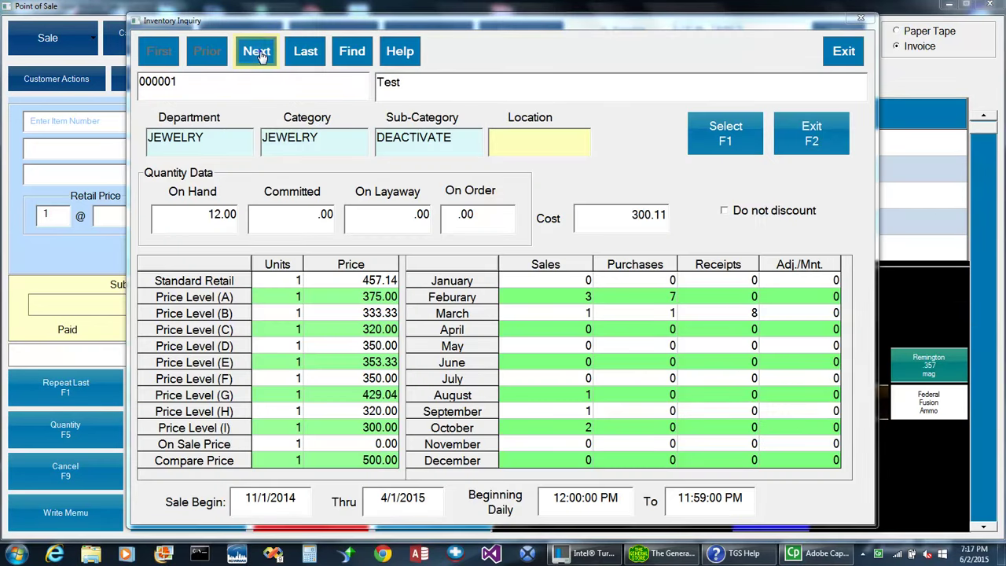
pyautogui.click(259, 53)
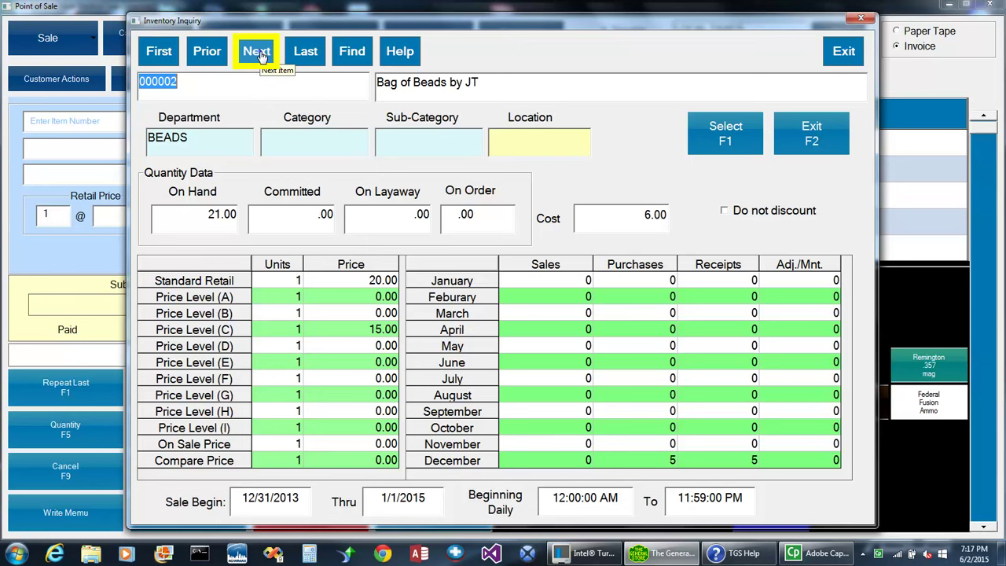
pyautogui.click(259, 55)
pyautogui.click(261, 51)
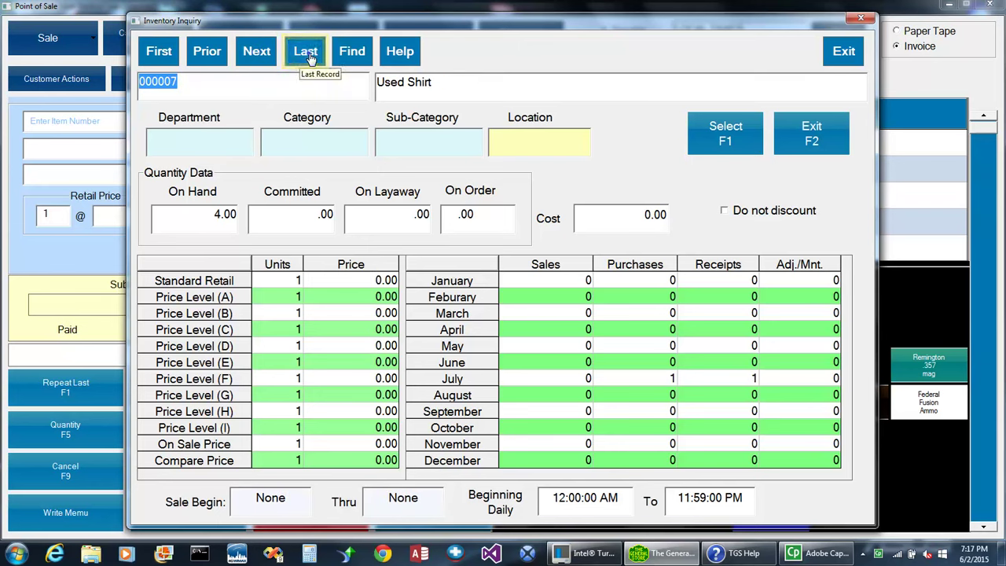
pyautogui.click(305, 52)
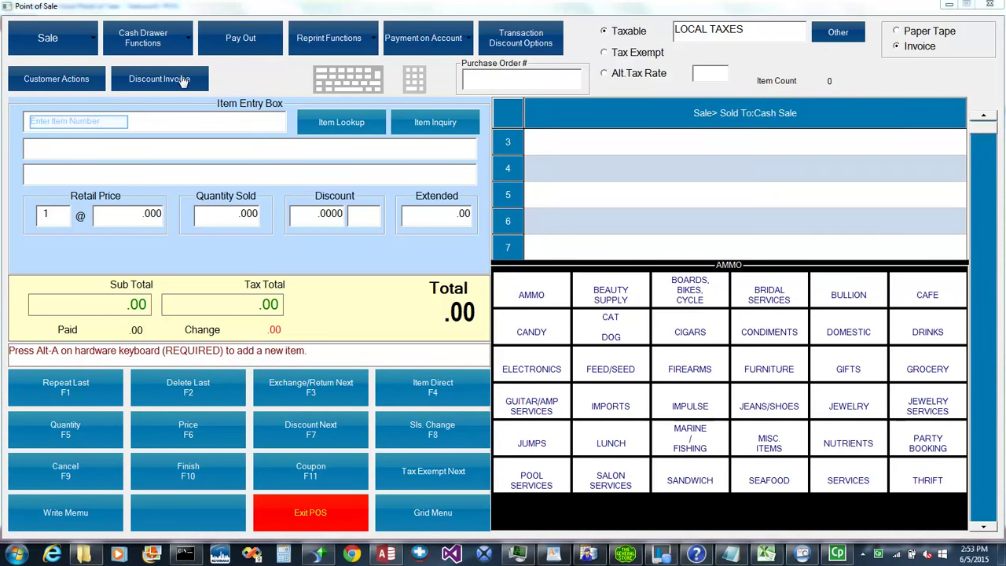
# Enter items 103B, 1908756 (COBRA driver) and 50425642 (Lays chips), then repeat the chips line.
pyautogui.click(65, 123)
pyautogui.write('103B')
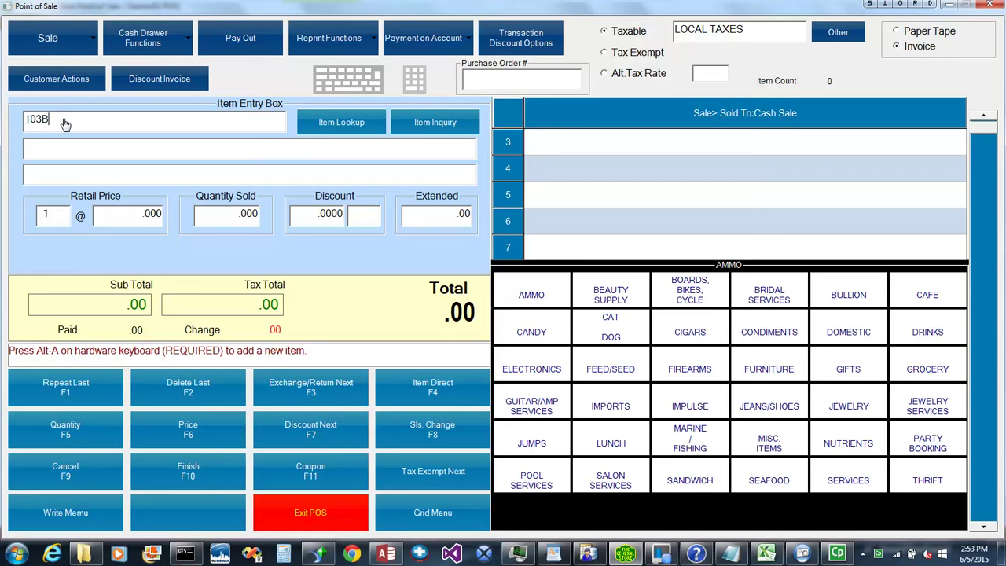
pyautogui.press('Return')
pyautogui.write('1908756')
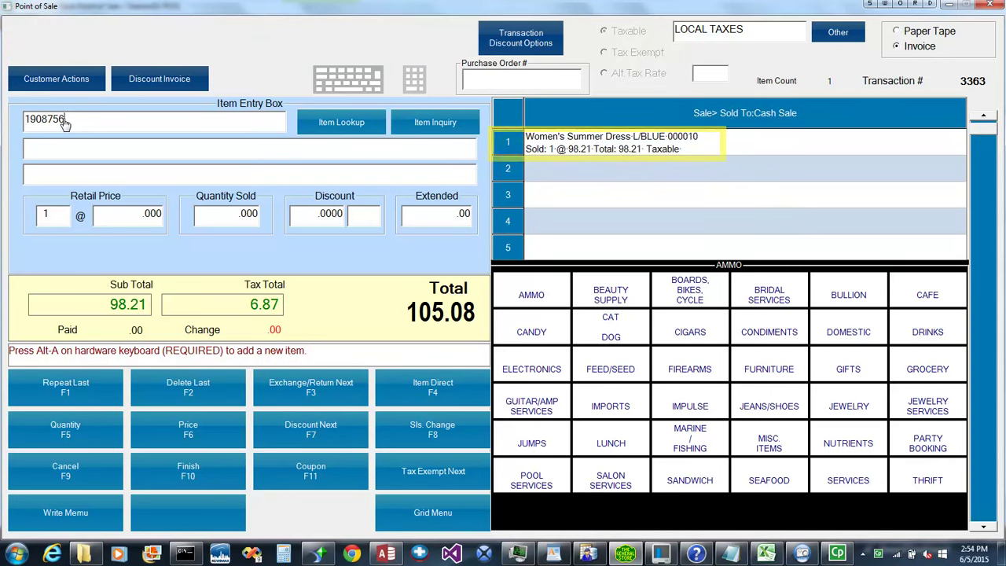
pyautogui.press('Return')
pyautogui.write('50425642')
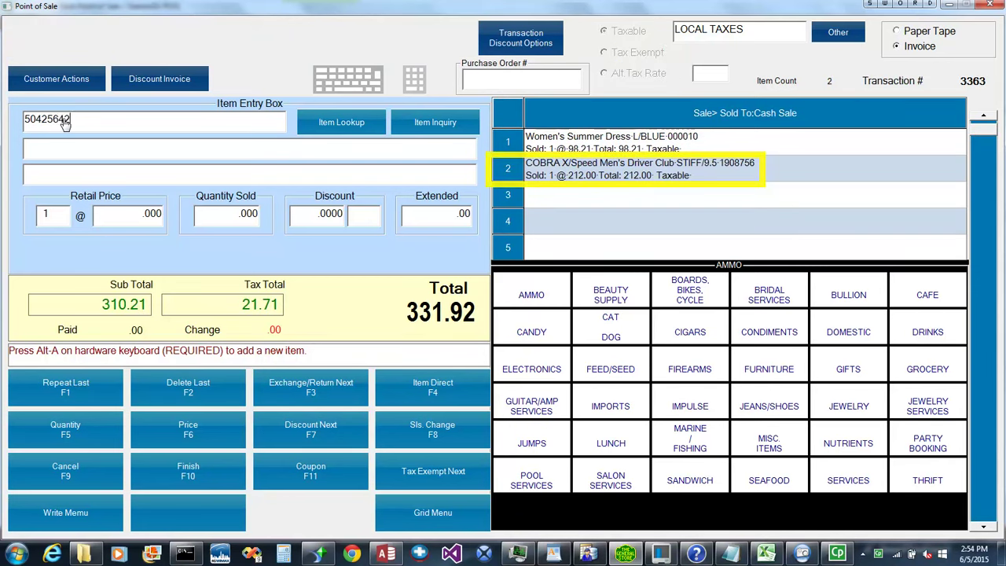
pyautogui.press('Return')
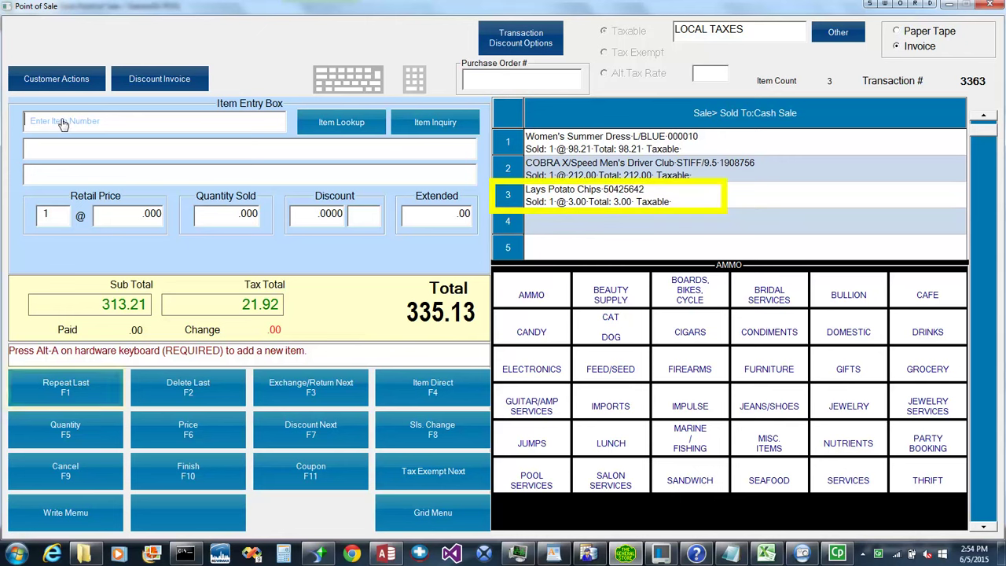
pyautogui.click(48, 385)
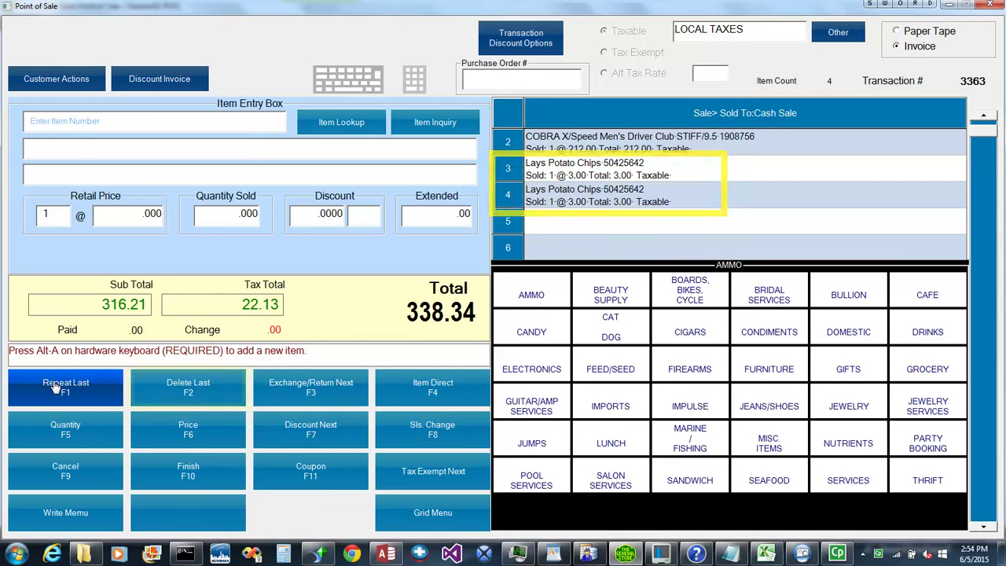
# Delete the duplicate chips line, then enter item 50425642 as a one-bag return.
pyautogui.click(186, 387)
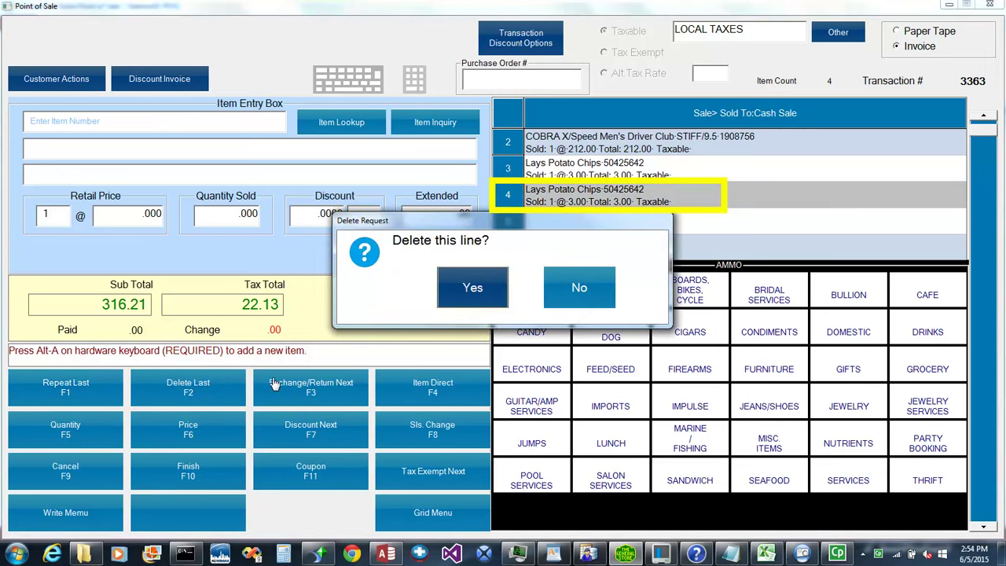
pyautogui.click(473, 287)
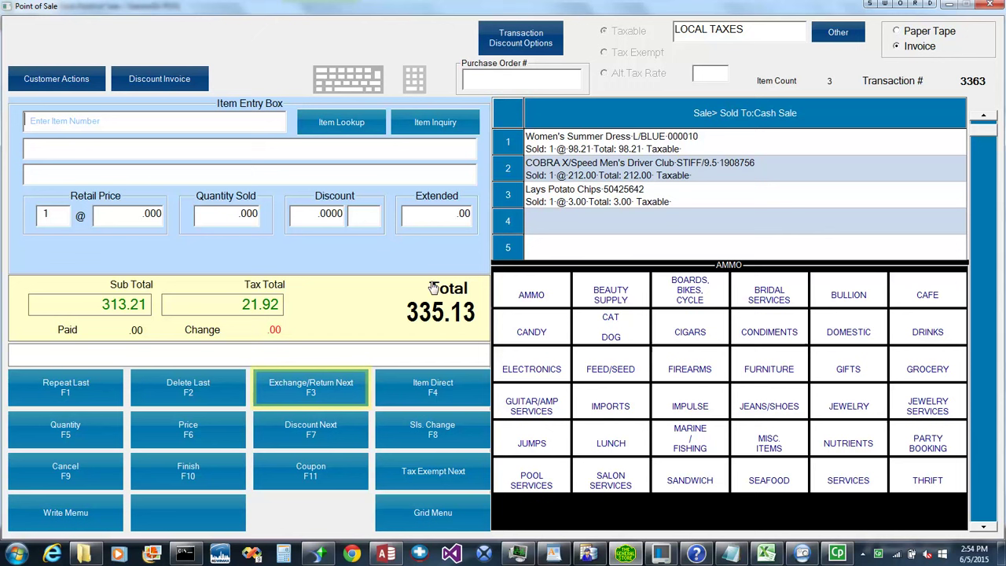
pyautogui.click(310, 386)
pyautogui.click(311, 387)
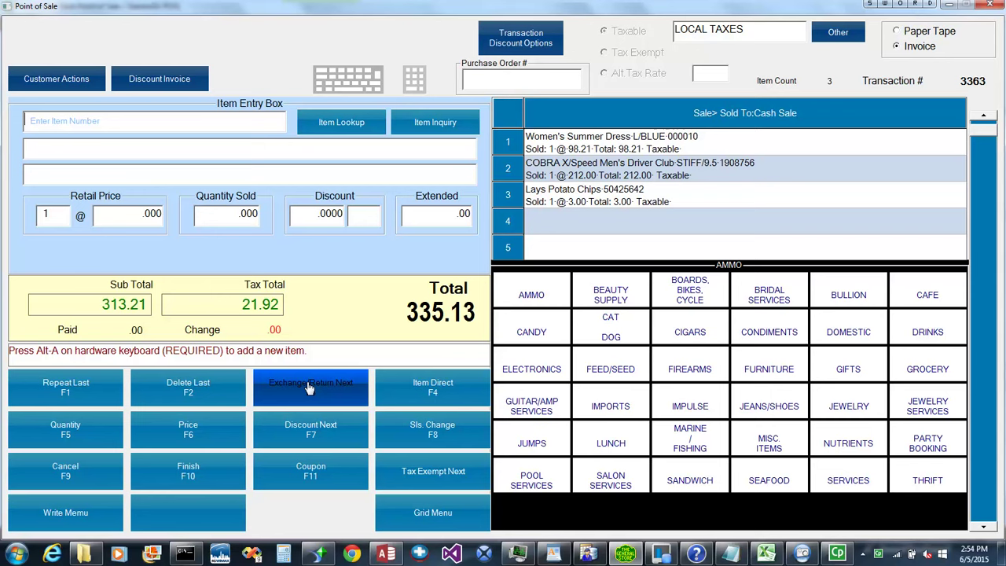
pyautogui.write('50425642')
pyautogui.press('Return')
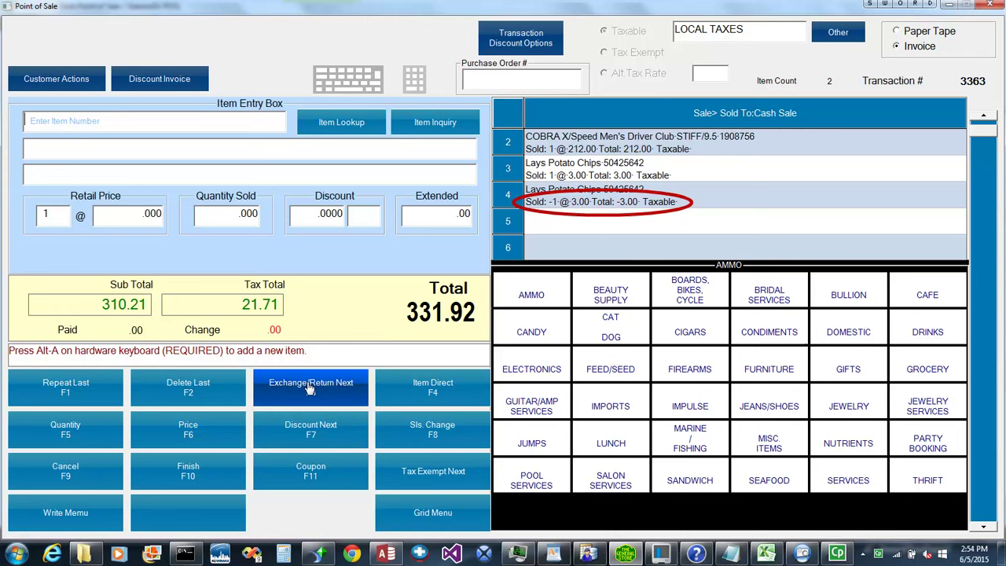
# Add a taxable unlisted item 'Mens' Jacket LG' priced at 99.00 via Item Direct.
pyautogui.click(432, 393)
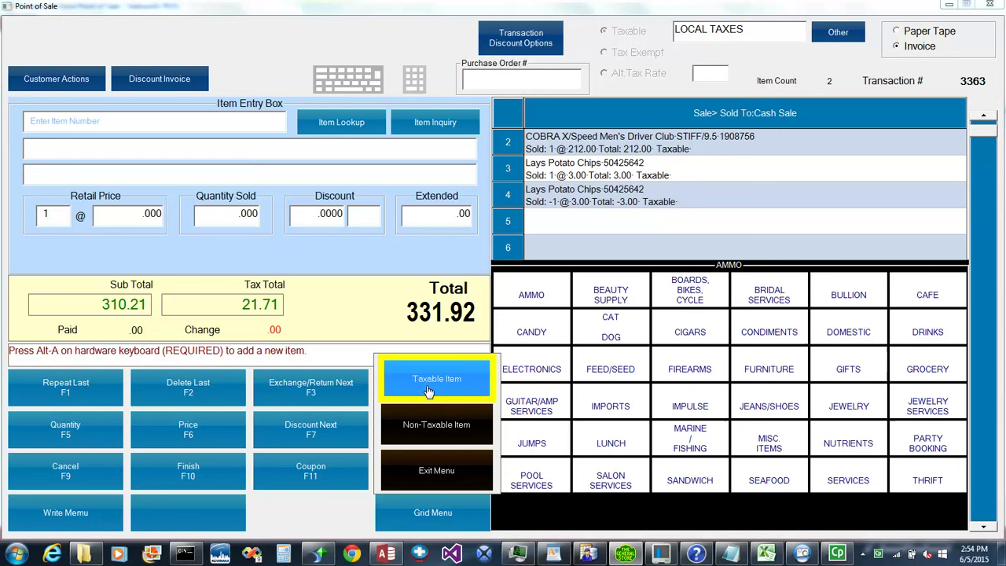
pyautogui.click(430, 387)
pyautogui.write('transaction tes')
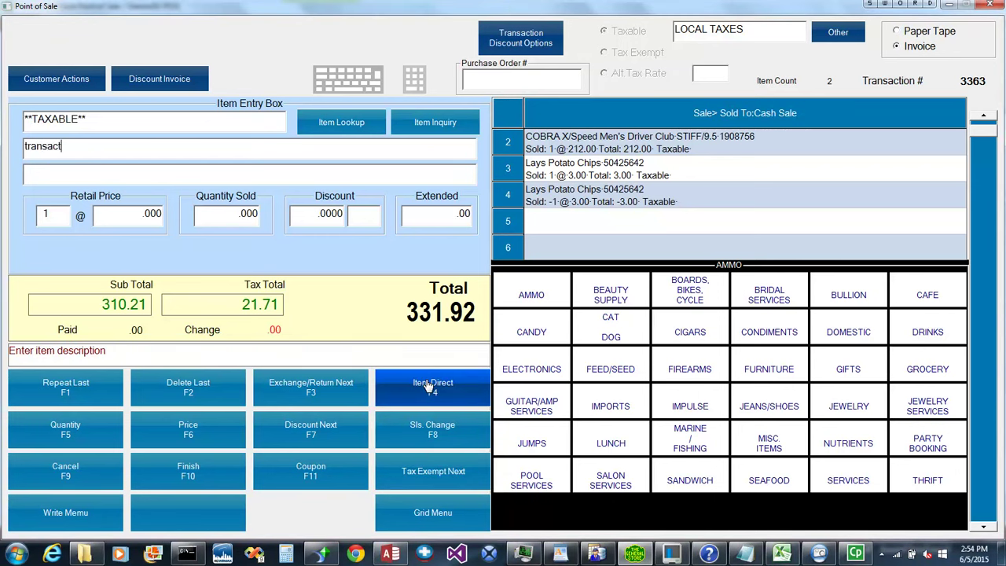
pyautogui.press('BackSpace')
pyautogui.press('BackSpace')
pyautogui.press('BackSpace')
pyautogui.press('BackSpace')
pyautogui.press('BackSpace')
pyautogui.press('BackSpace')
pyautogui.press('BackSpace')
pyautogui.press('BackSpace')
pyautogui.press('BackSpace')
pyautogui.press('BackSpace')
pyautogui.press('BackSpace')
pyautogui.press('BackSpace')
pyautogui.press('BackSpace')
pyautogui.press('BackSpace')
pyautogui.press('BackSpace')
pyautogui.write("Mens' Jacket LG")
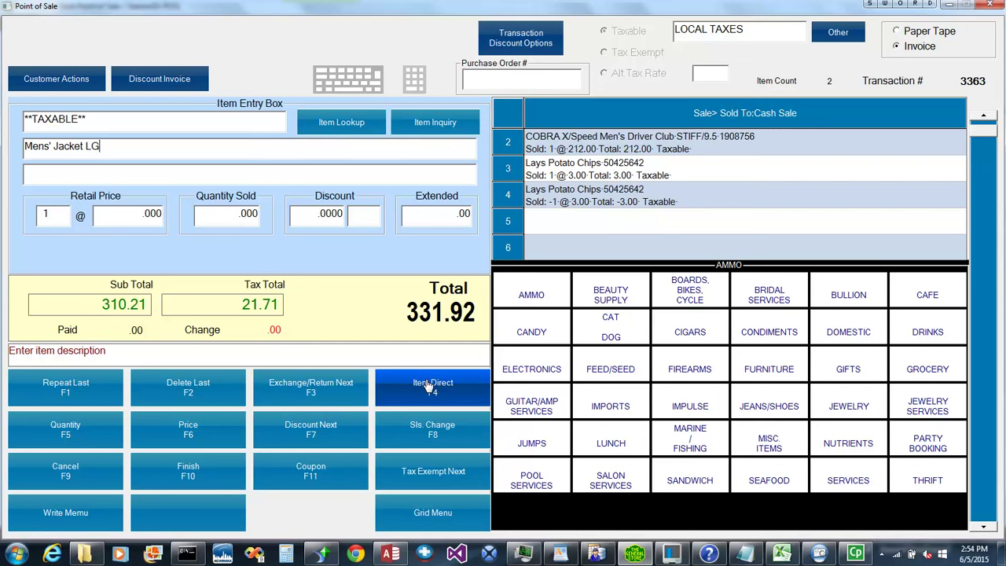
pyautogui.press('Return')
pyautogui.write('99')
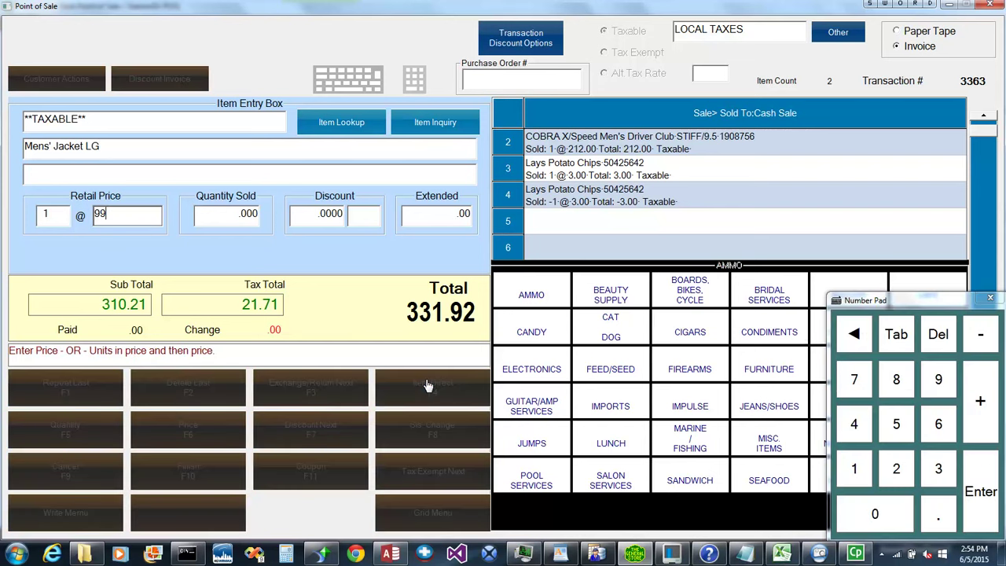
pyautogui.press('Return')
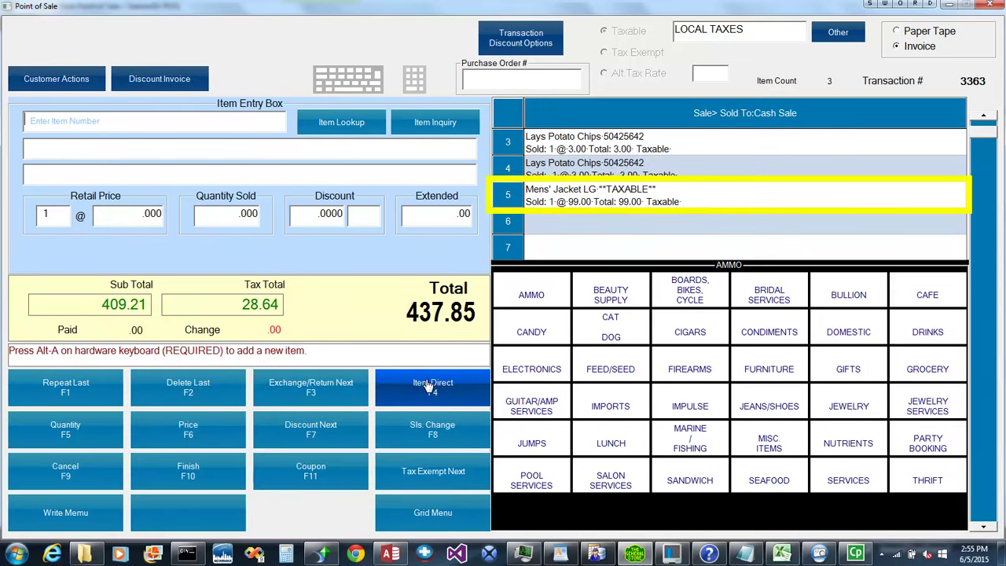
pyautogui.press('F5')
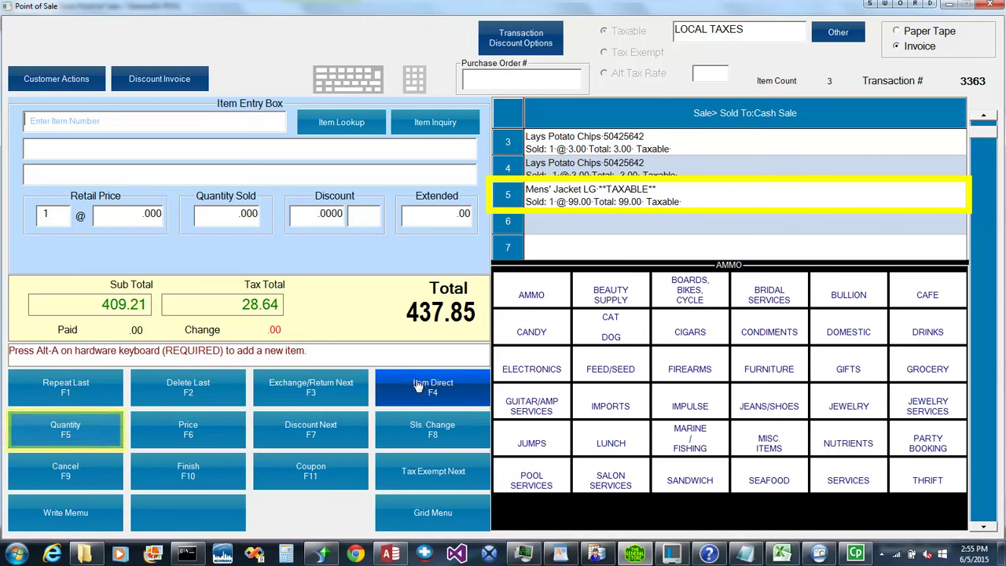
# Add item 50425642 with quantity 3 as one Lays Potato Chips line.
pyautogui.click(94, 435)
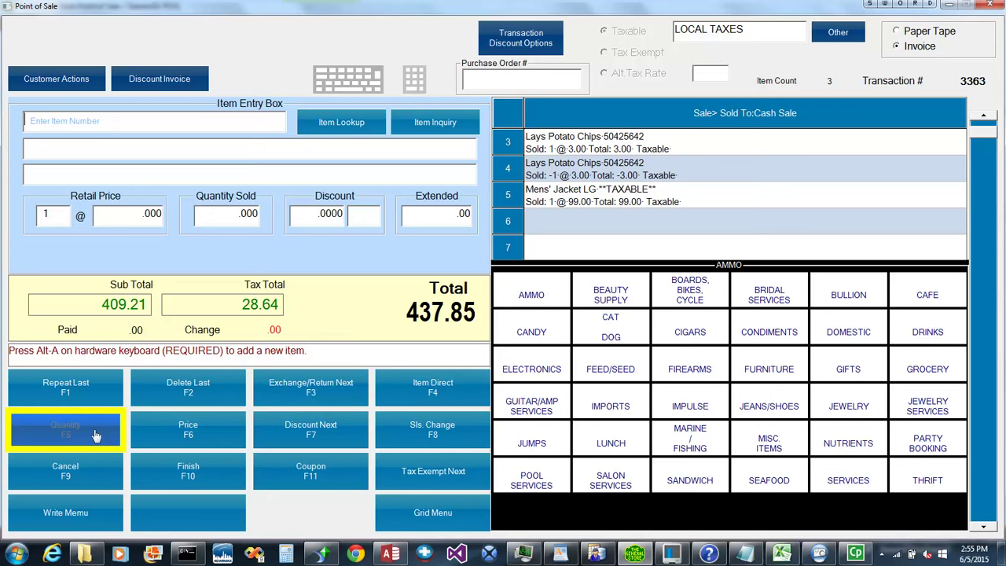
pyautogui.click(95, 436)
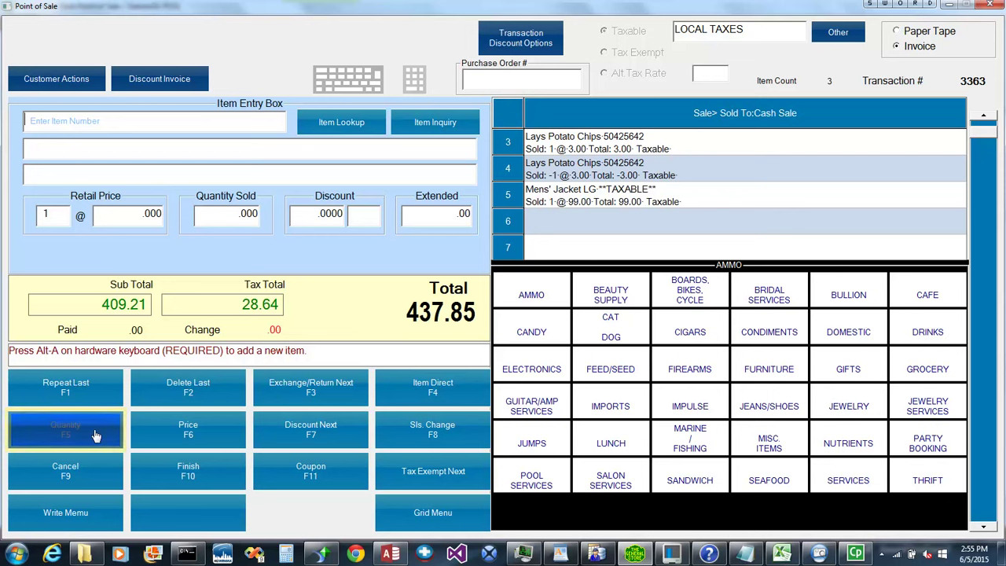
pyautogui.write('50425642')
pyautogui.press('Return')
pyautogui.write('3')
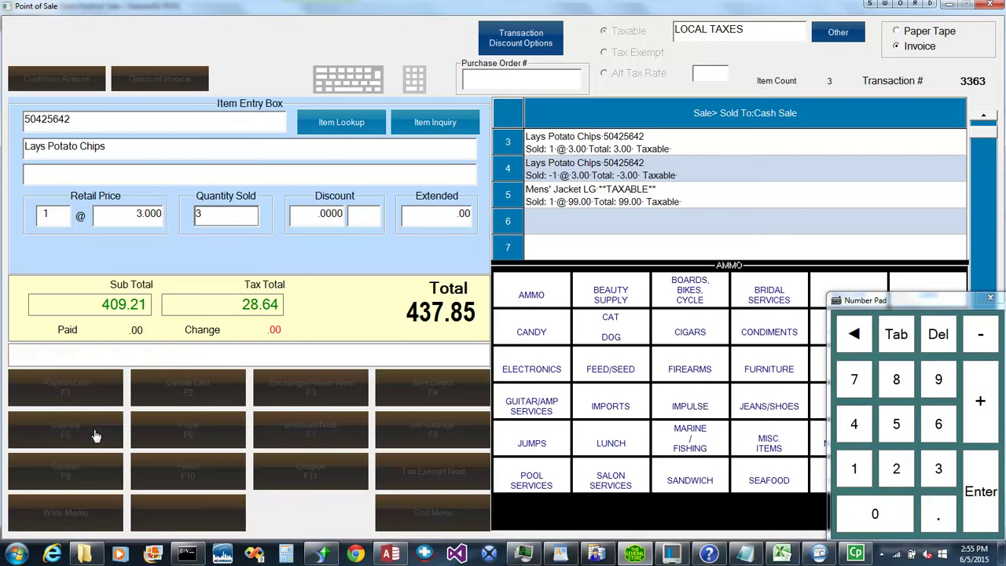
pyautogui.press('Return')
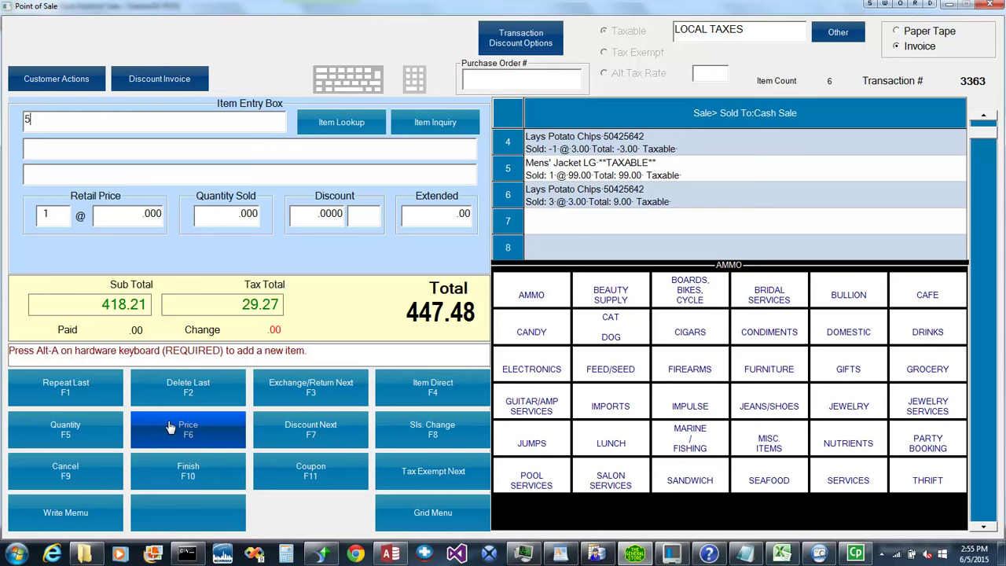
# Add Lays chips 50425642 at an overridden price of 1.59.
pyautogui.write('50425642')
pyautogui.click(170, 427)
pyautogui.write('1.59')
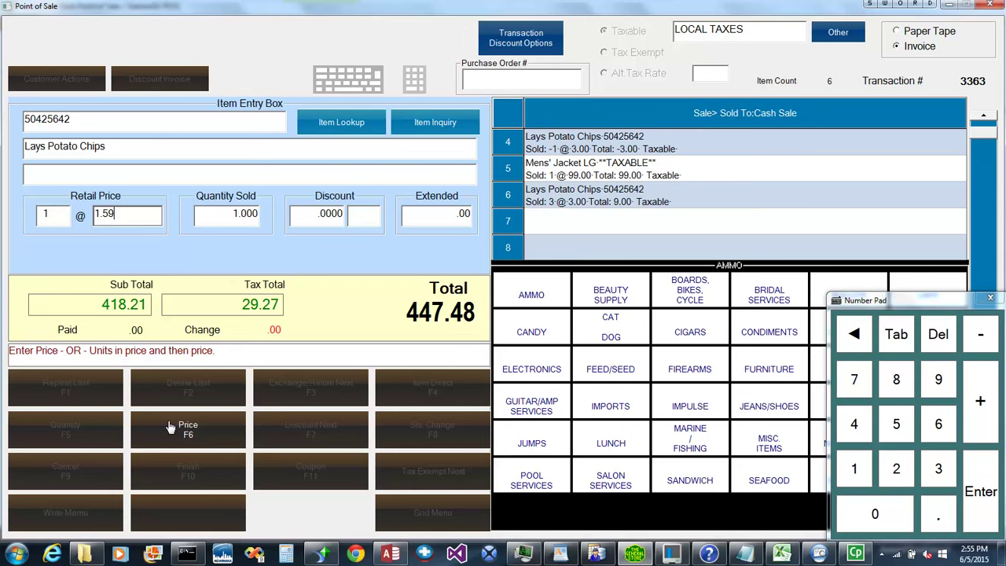
pyautogui.press('Return')
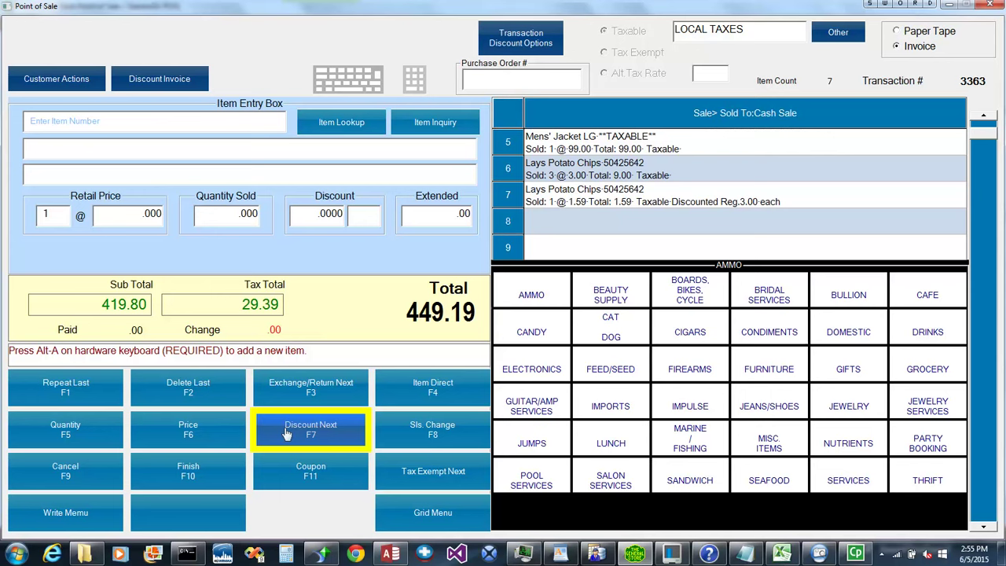
# Add the COBRA driver 19087561B with a 25% discount.
pyautogui.write('19087561B')
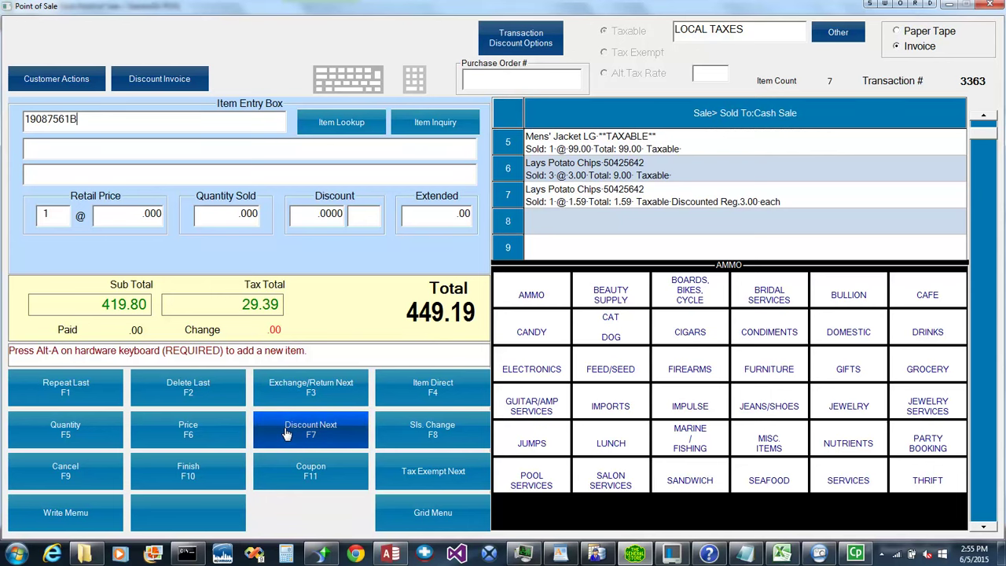
pyautogui.press('Return')
pyautogui.write('25')
pyautogui.press('Return')
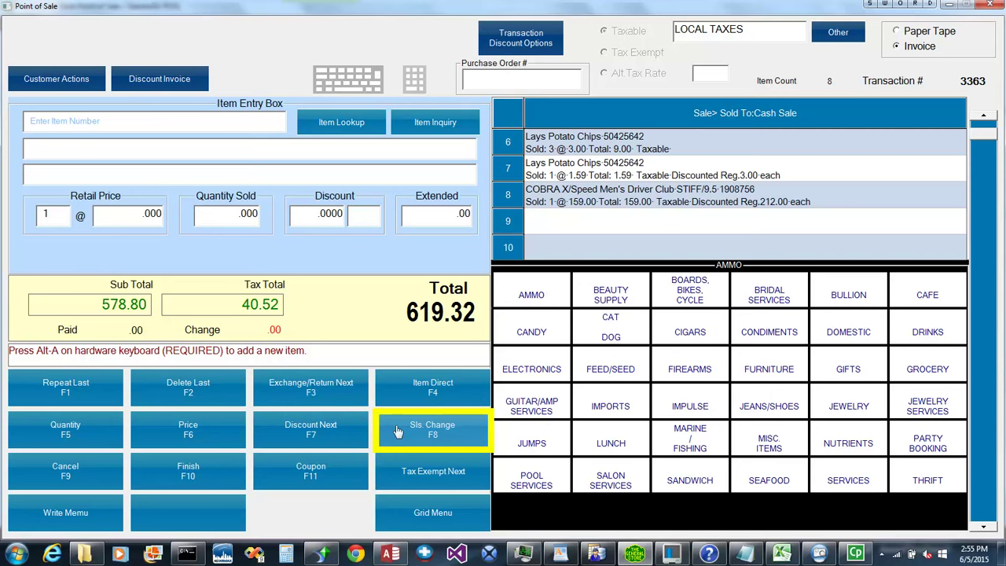
pyautogui.click(399, 431)
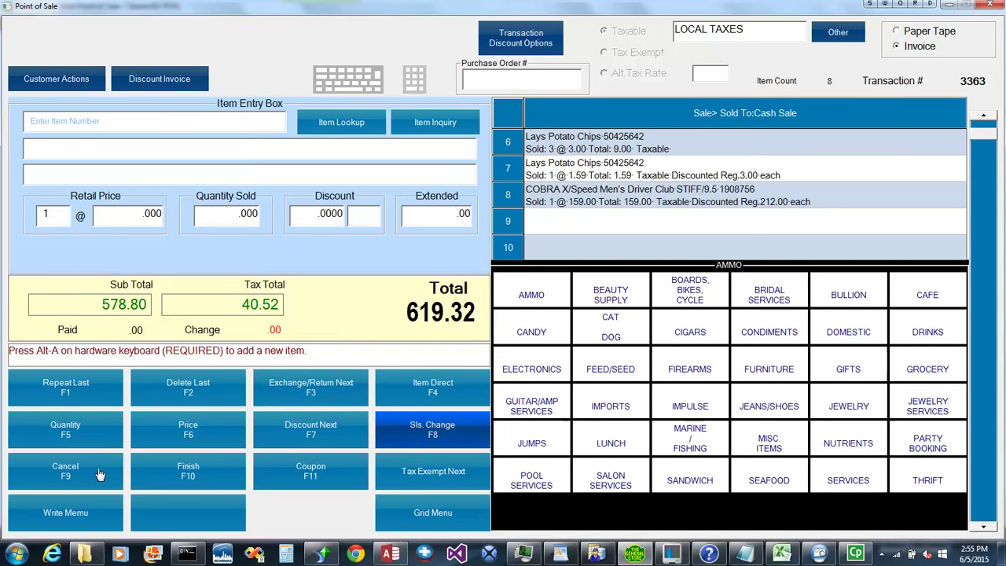
pyautogui.click(99, 474)
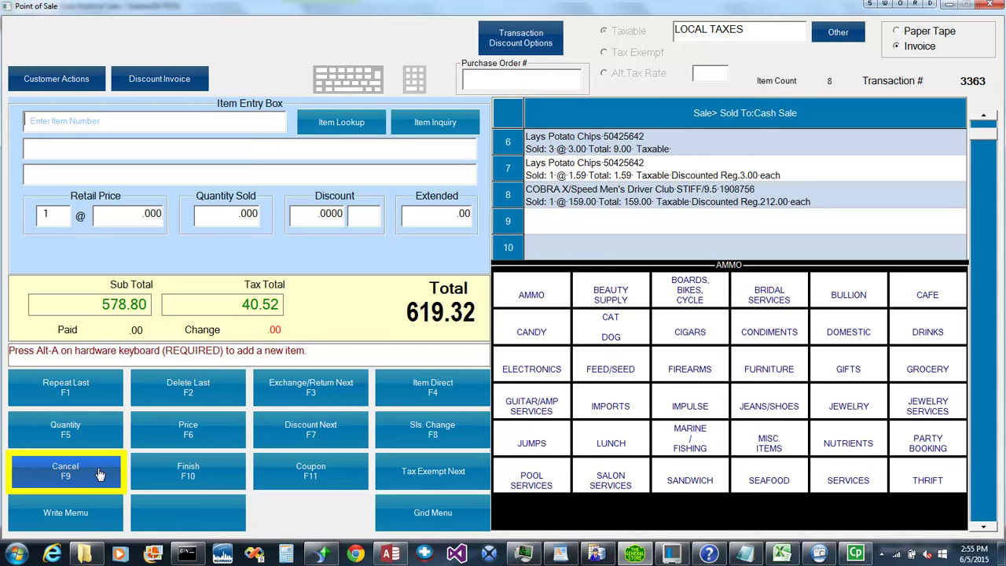
pyautogui.click(158, 469)
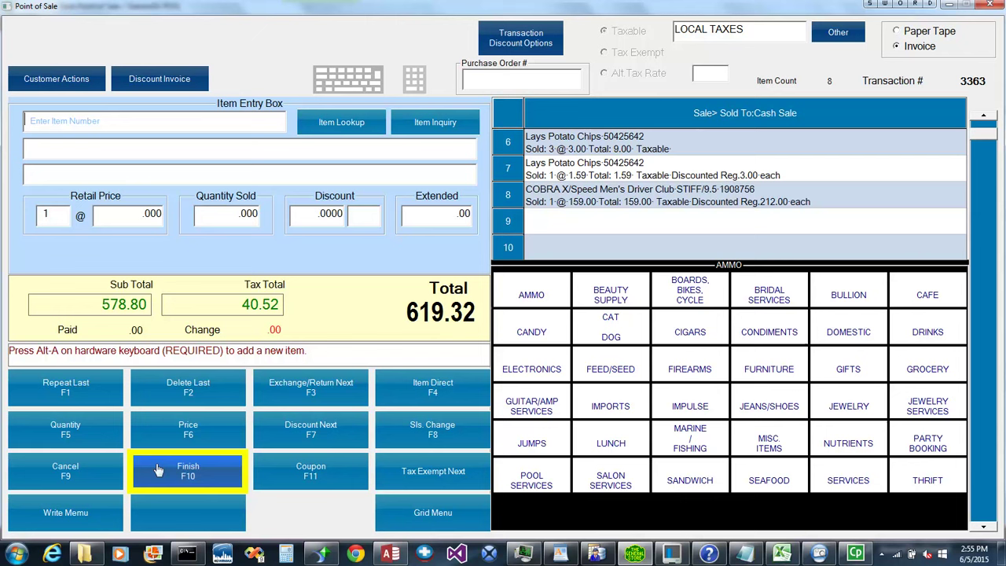
pyautogui.click(158, 470)
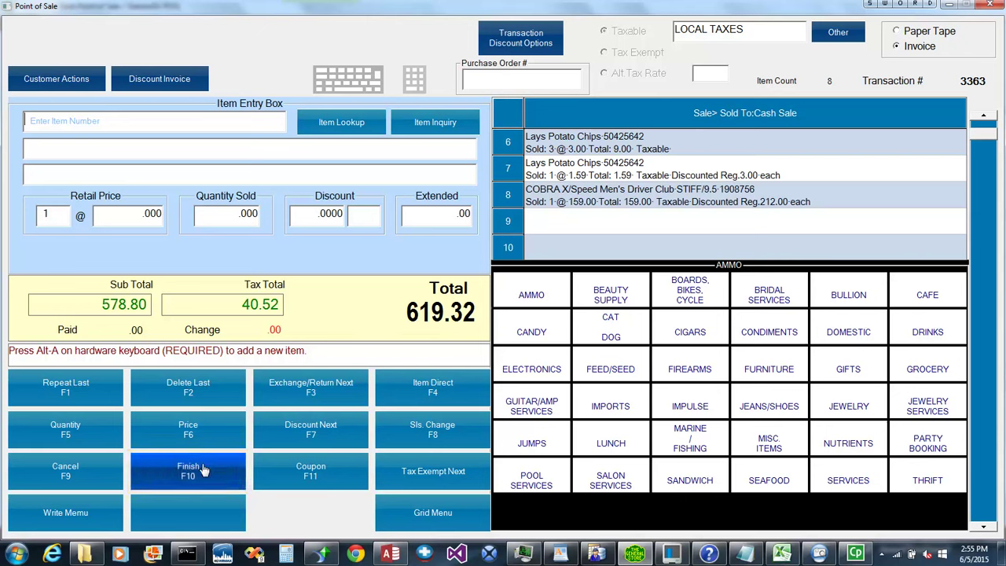
pyautogui.click(291, 476)
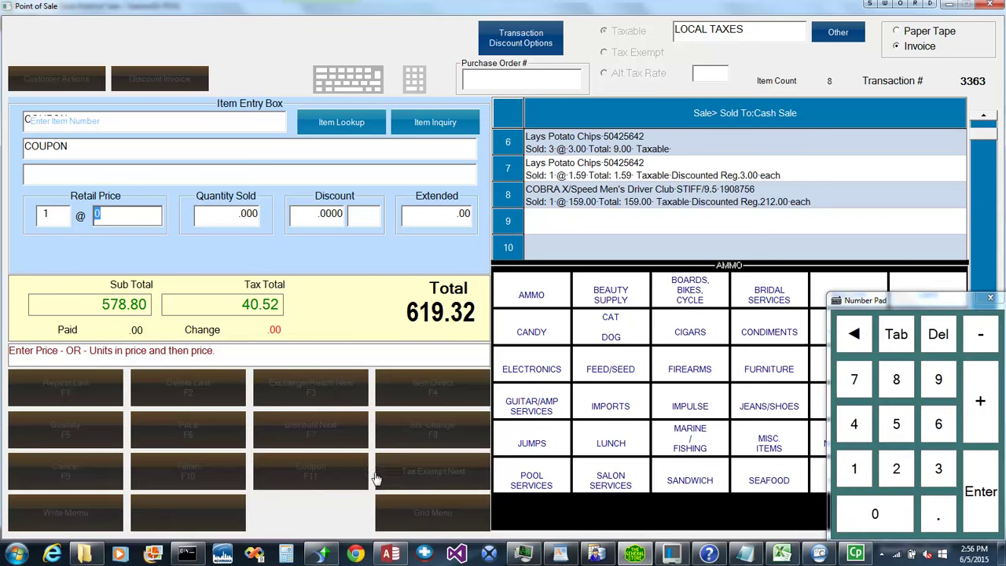
pyautogui.click(895, 469)
pyautogui.press('Return')
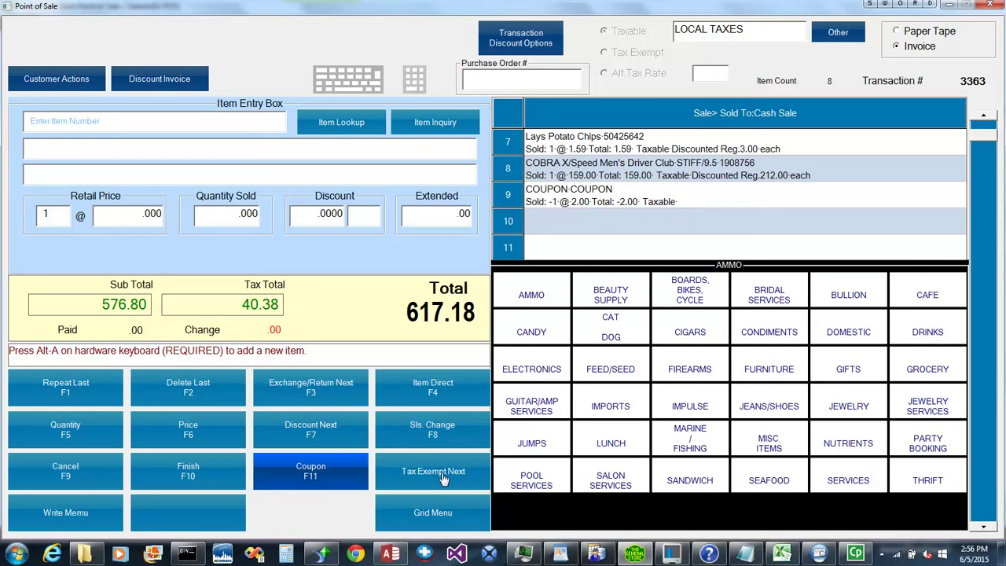
pyautogui.click(408, 485)
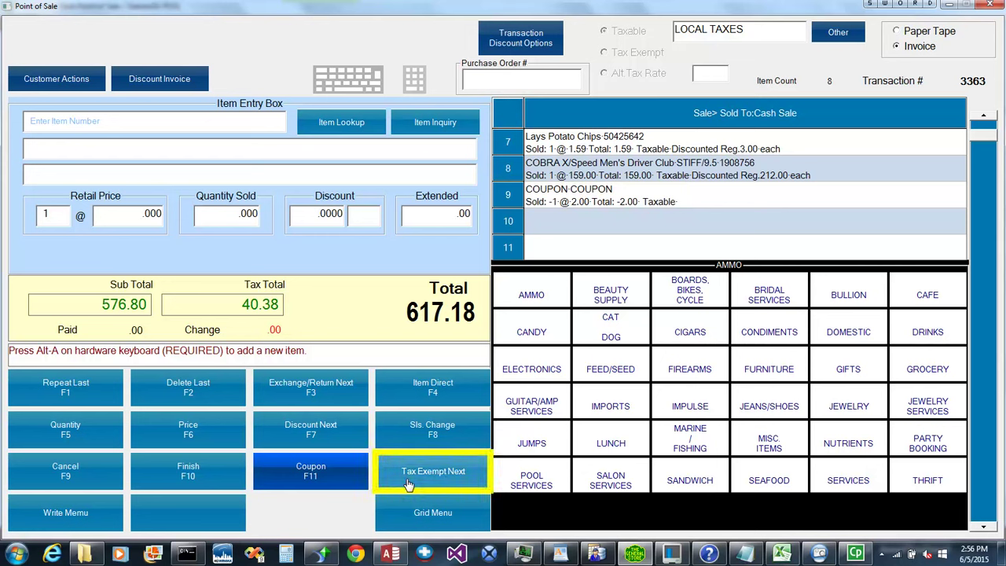
pyautogui.click(407, 485)
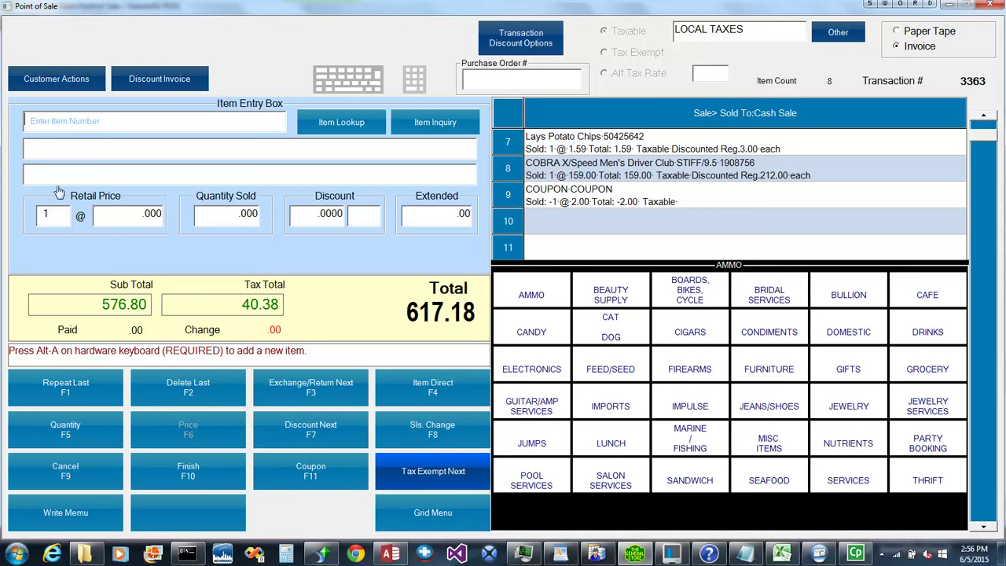
pyautogui.write('19087561B')
pyautogui.press('Return')
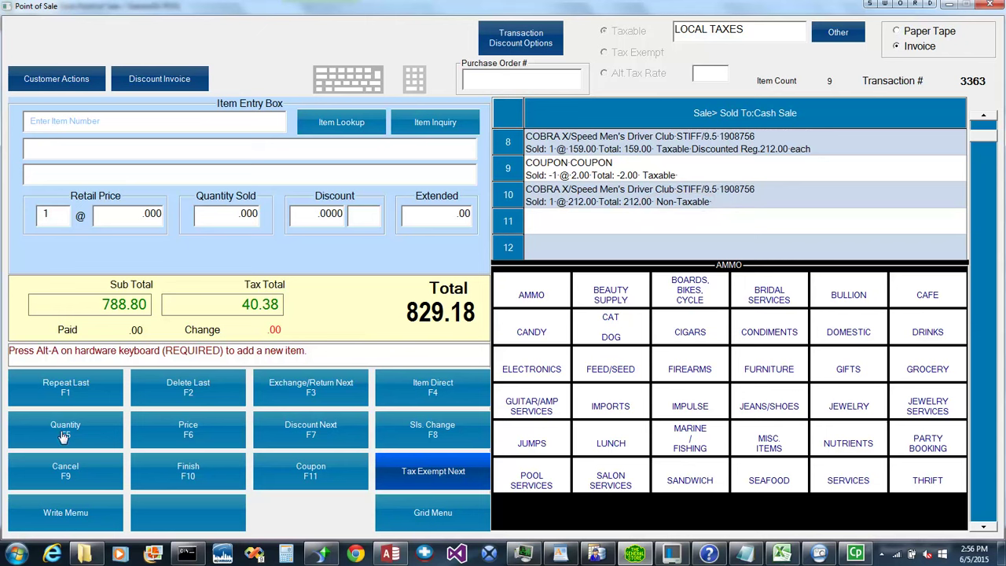
# Save the memo 'This is a demonstration transaction' to the current sale.
pyautogui.click(65, 512)
pyautogui.write('This is a')
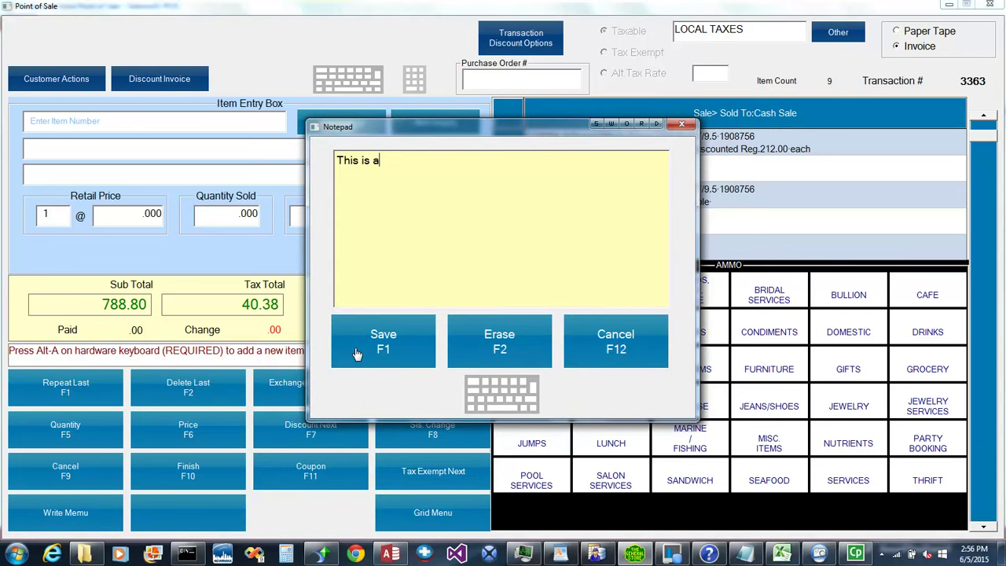
pyautogui.write(' demonstration transacti')
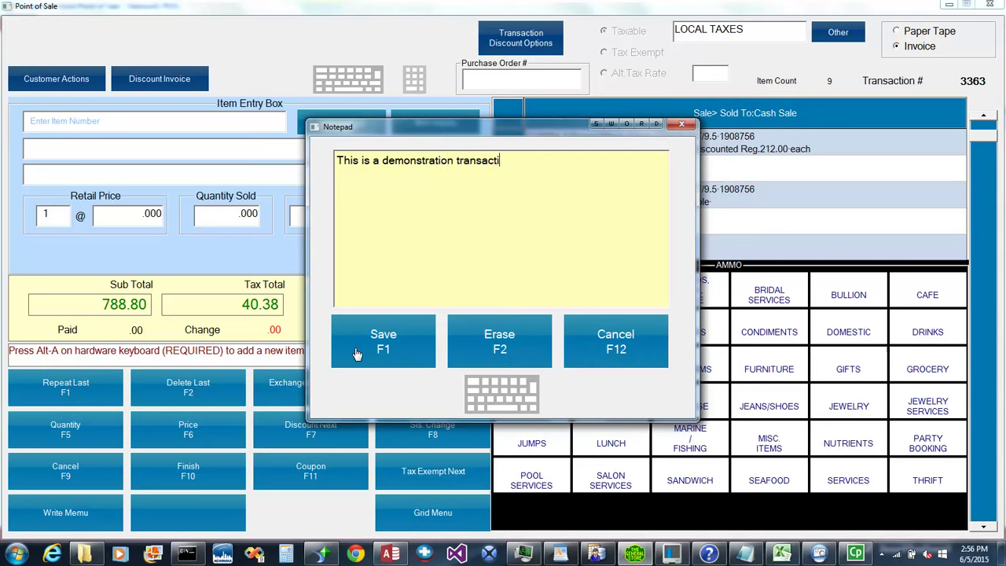
pyautogui.write('on')
pyautogui.click(356, 354)
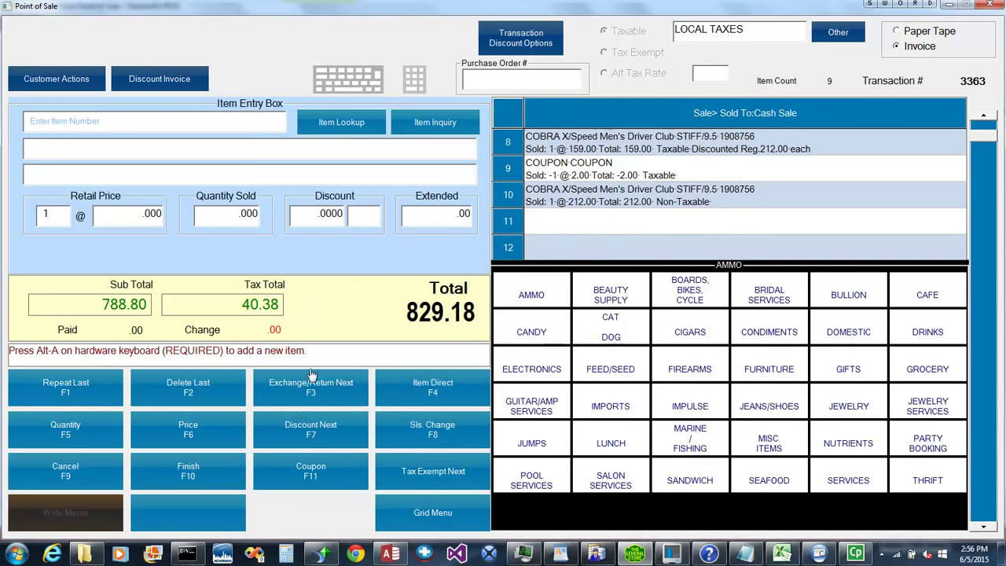
pyautogui.click(292, 447)
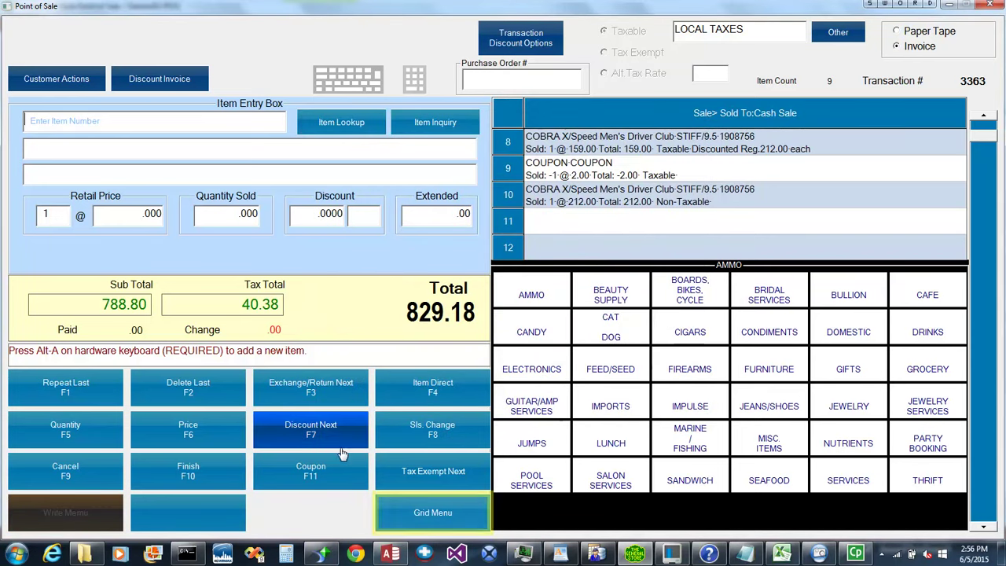
# Switch the item grid to CANDY and add a SNICKERS Candy Bar, bringing the total to 829.93.
pyautogui.click(441, 511)
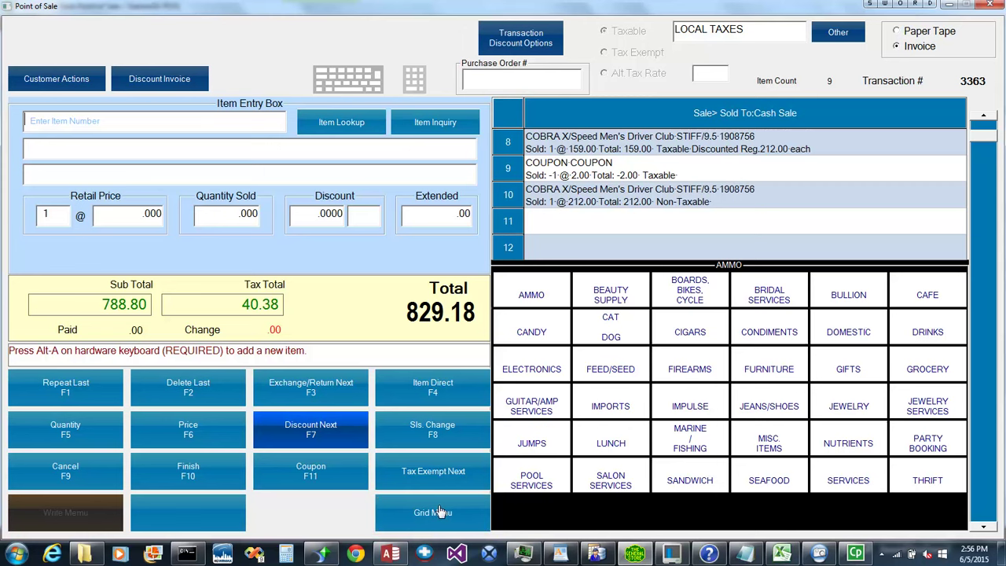
pyautogui.click(441, 512)
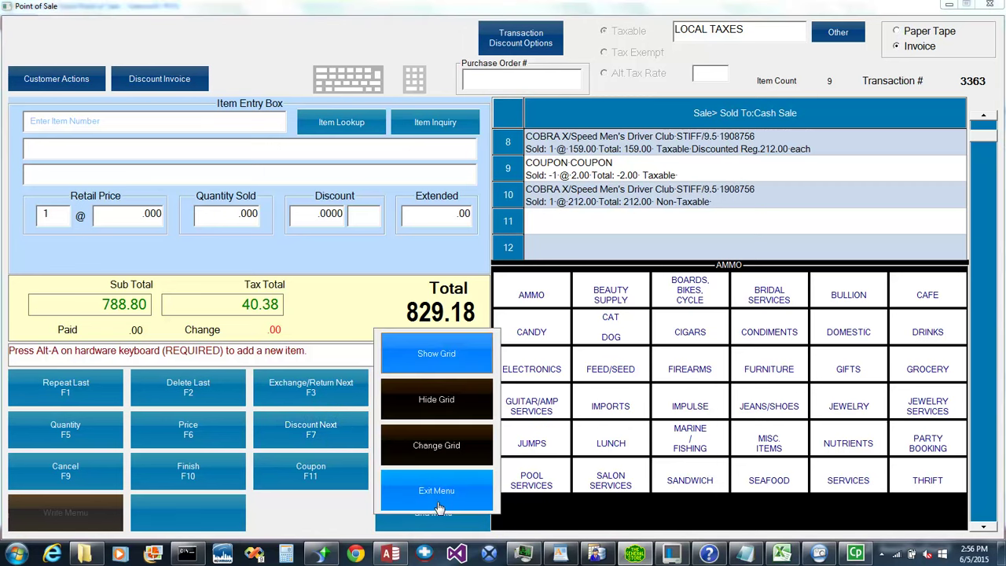
pyautogui.click(437, 445)
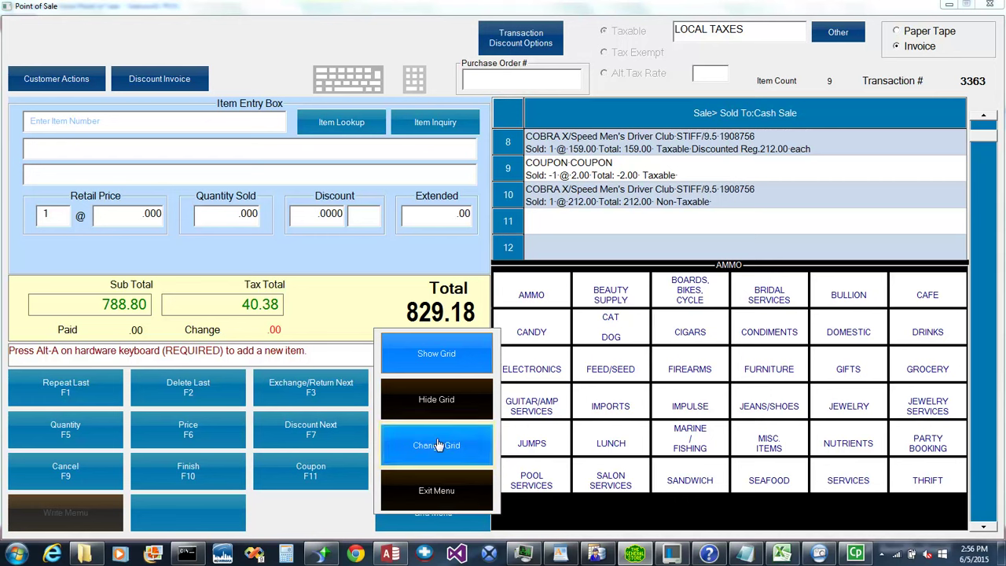
pyautogui.click(544, 327)
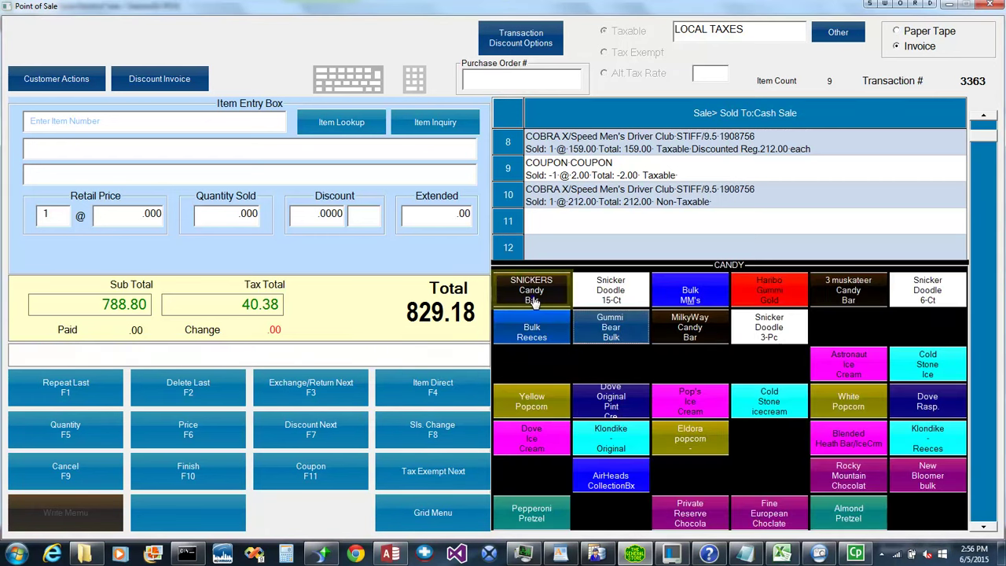
pyautogui.click(532, 295)
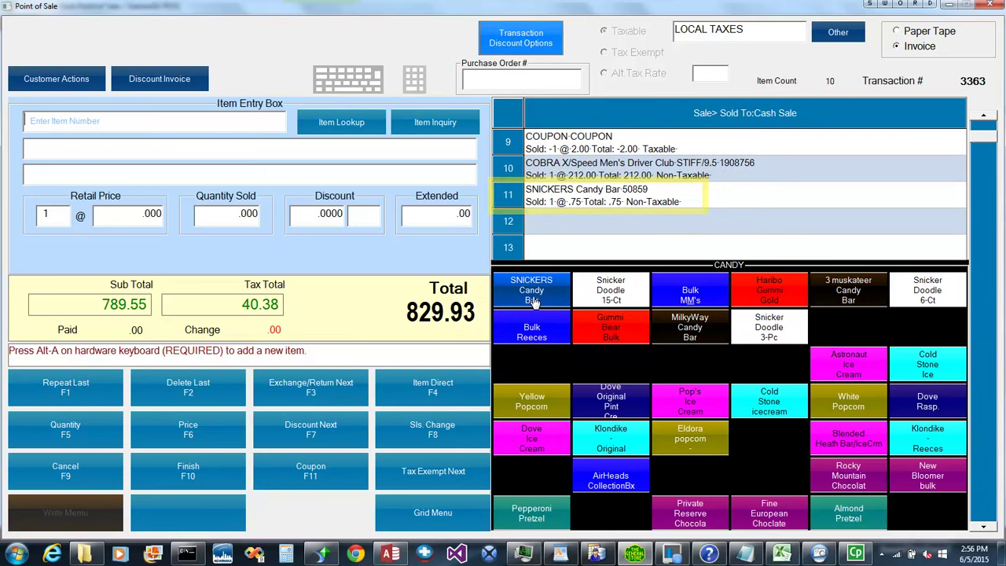
# Hide and re-show the item grid, then return it to the department categories.
pyautogui.click(432, 515)
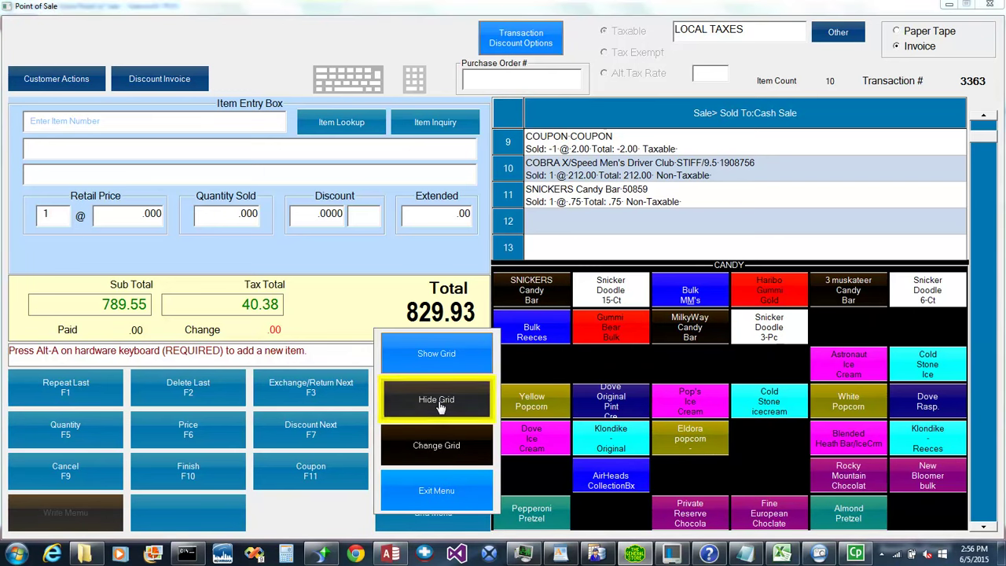
pyautogui.click(440, 407)
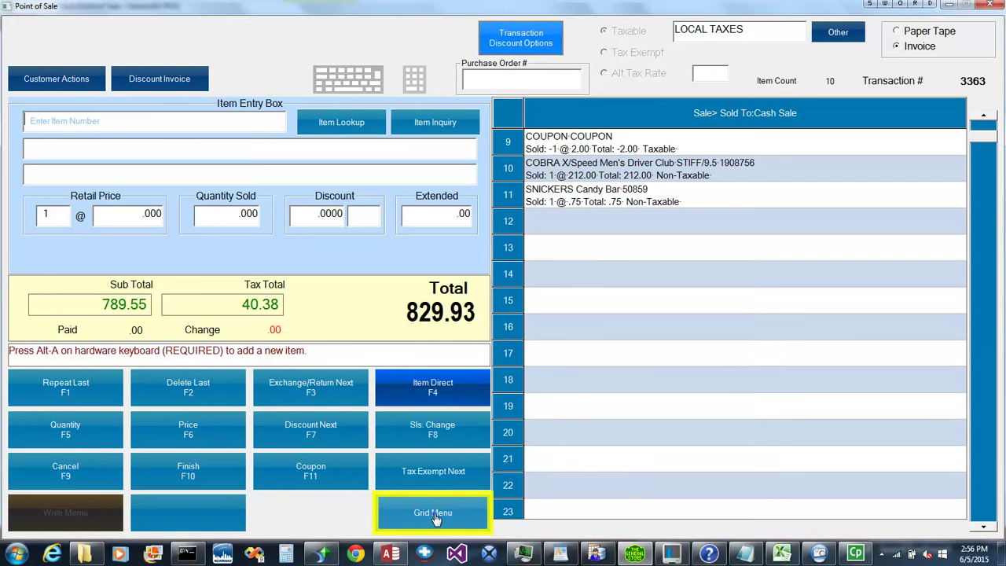
pyautogui.click(435, 515)
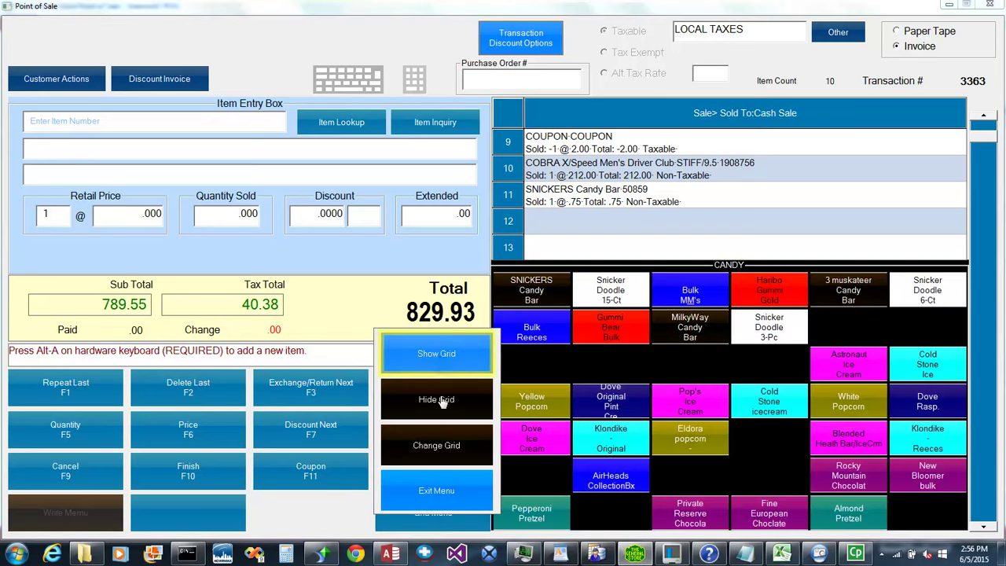
pyautogui.click(441, 360)
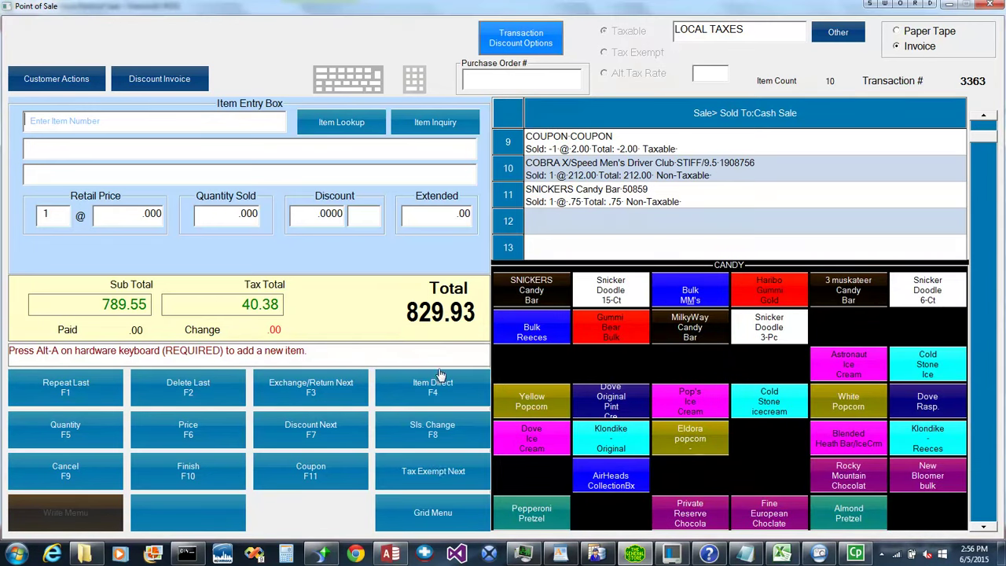
pyautogui.click(438, 520)
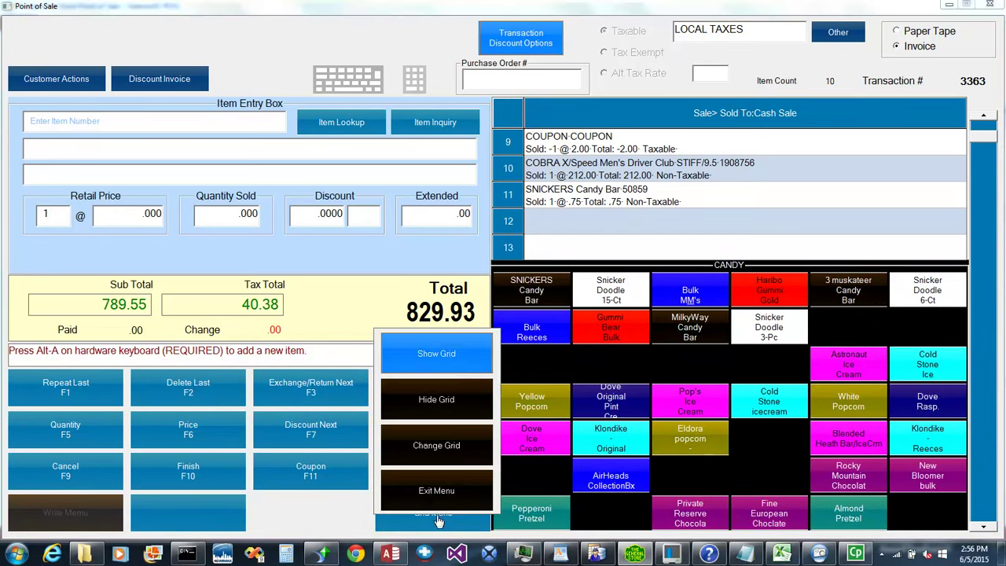
pyautogui.click(439, 448)
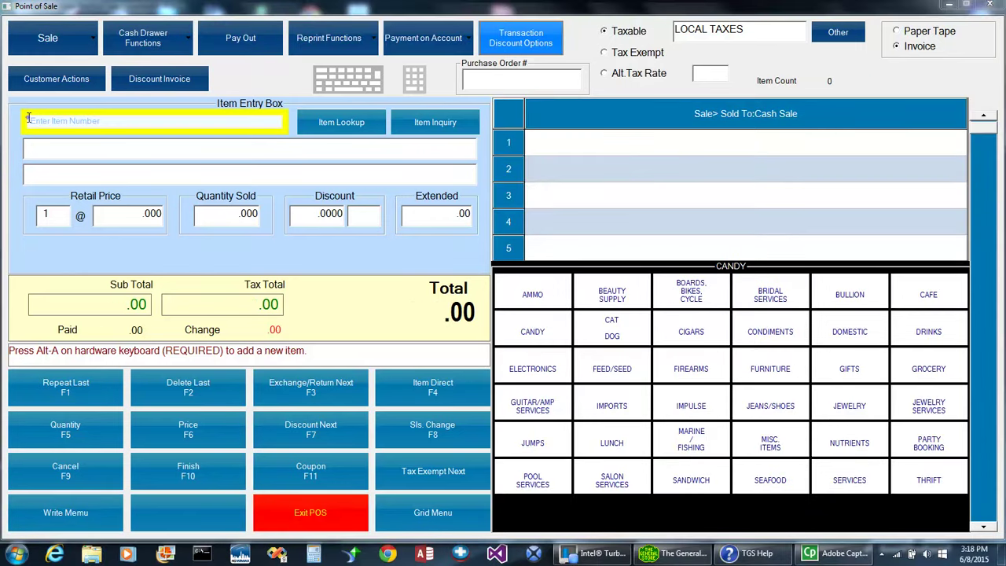
pyautogui.write('00320065278')
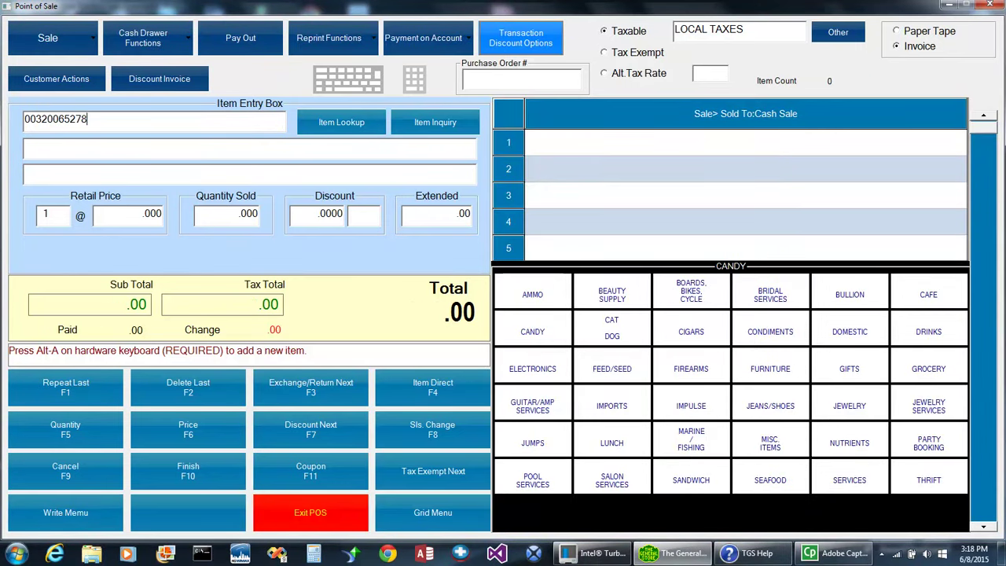
pyautogui.press('Return')
pyautogui.write('50425642')
pyautogui.press('Return')
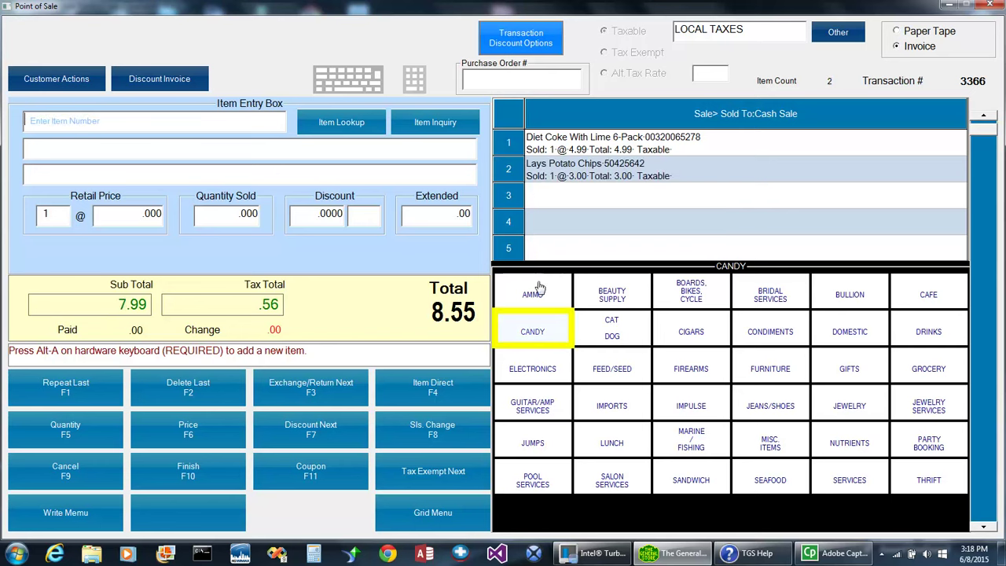
pyautogui.click(535, 325)
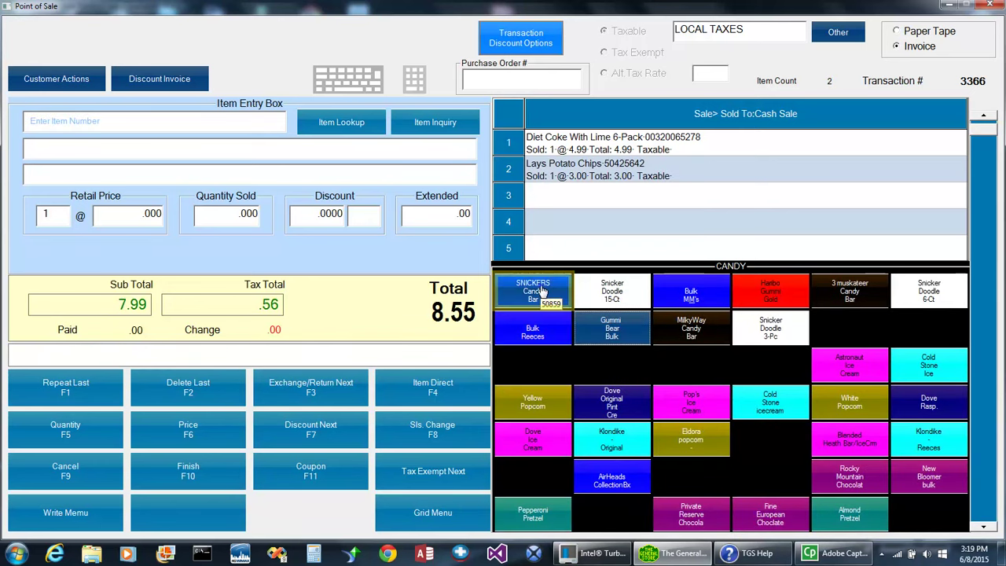
pyautogui.click(539, 289)
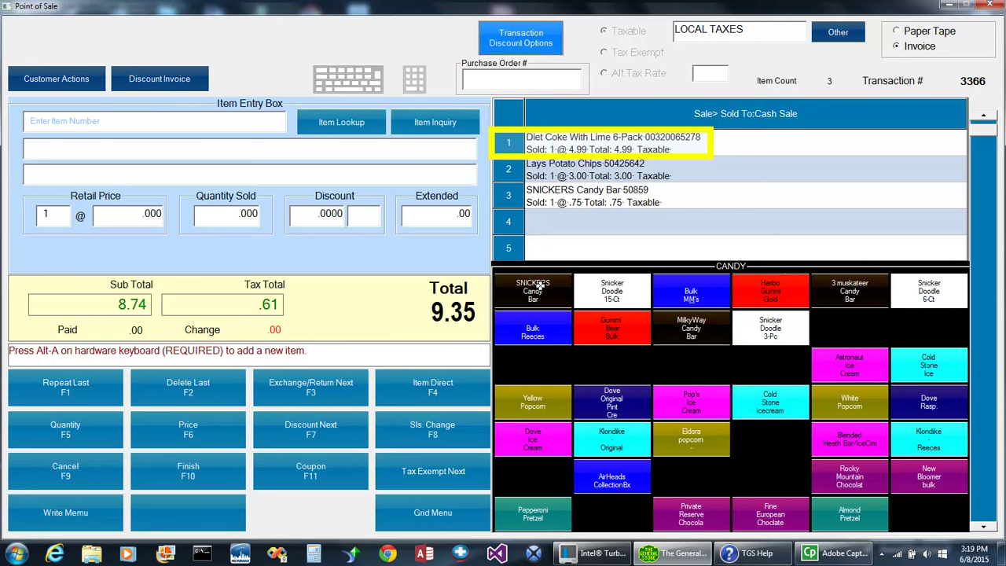
# Change the Diet Coke line to retail price 4.00 and quantity 3, making the total 16.85.
pyautogui.click(511, 146)
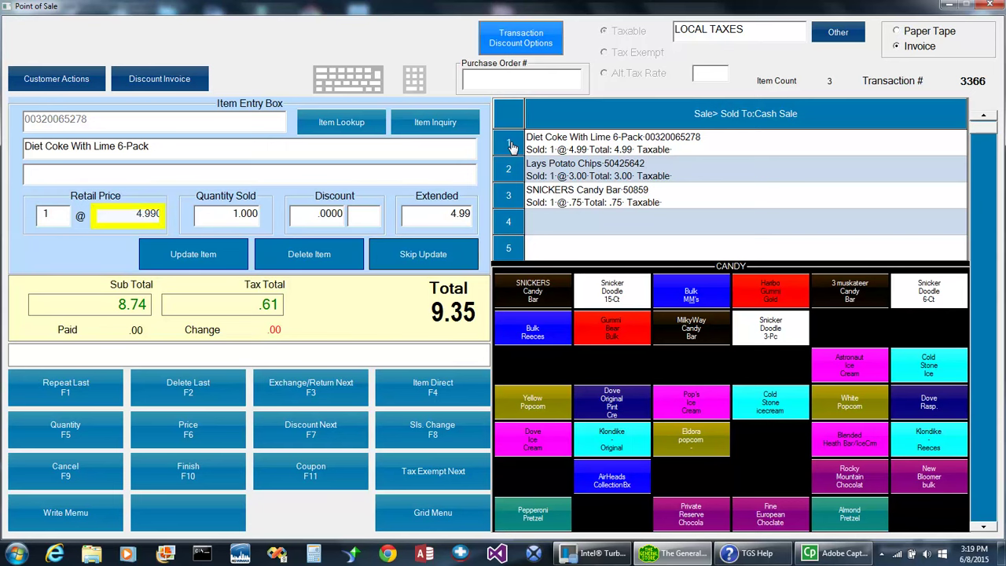
pyautogui.click(125, 219)
pyautogui.write('4')
pyautogui.click(227, 217)
pyautogui.click(227, 217)
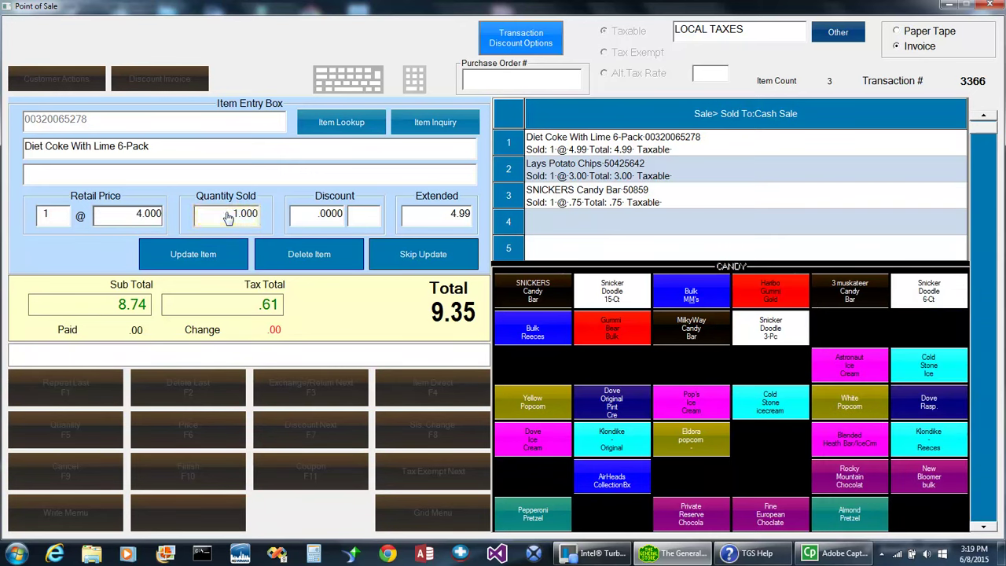
pyautogui.write('3')
pyautogui.press('Return')
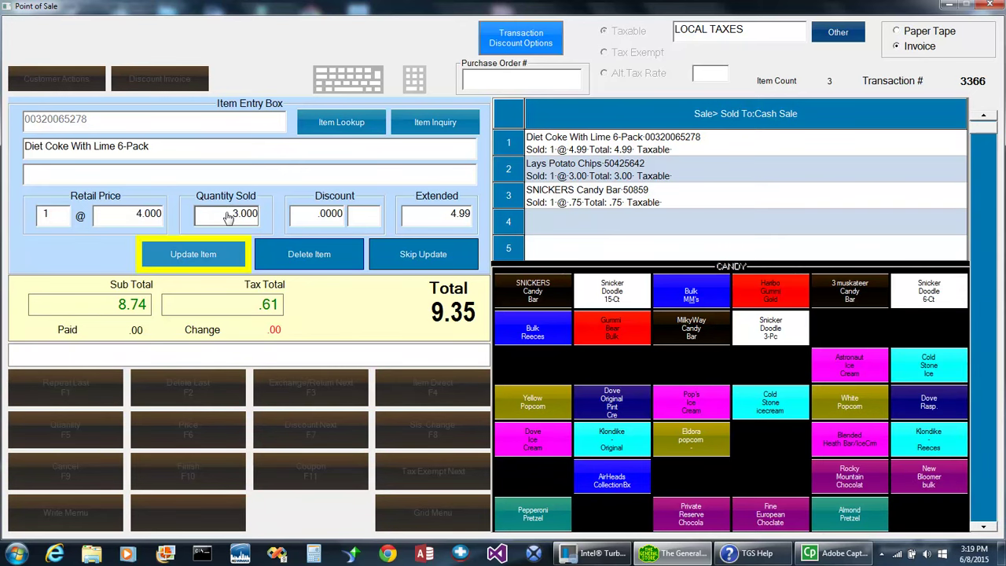
pyautogui.click(206, 253)
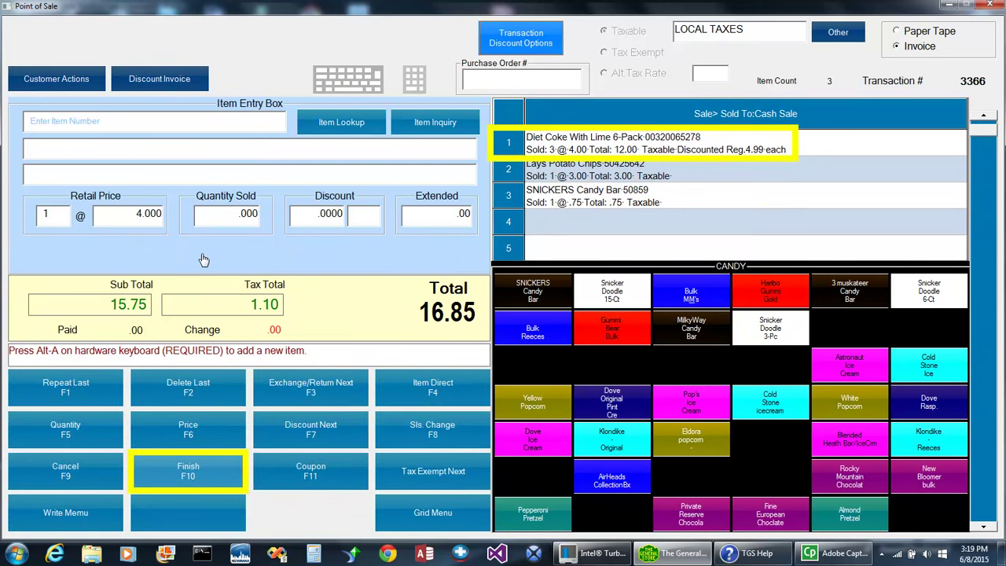
# Finish the 16.85 sale with a $20 cash tender, accepting the 3.15 change notice.
pyautogui.click(188, 470)
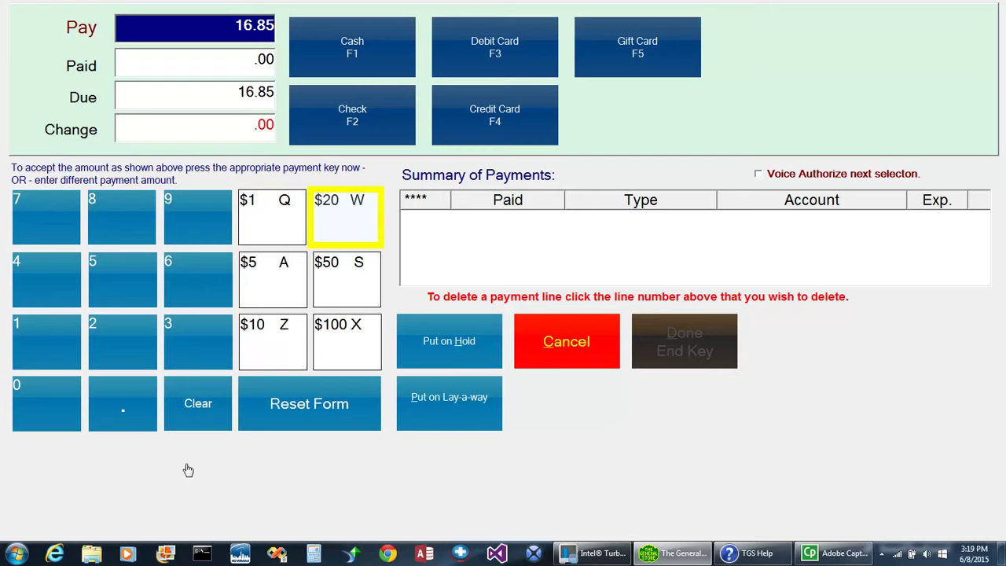
pyautogui.click(334, 230)
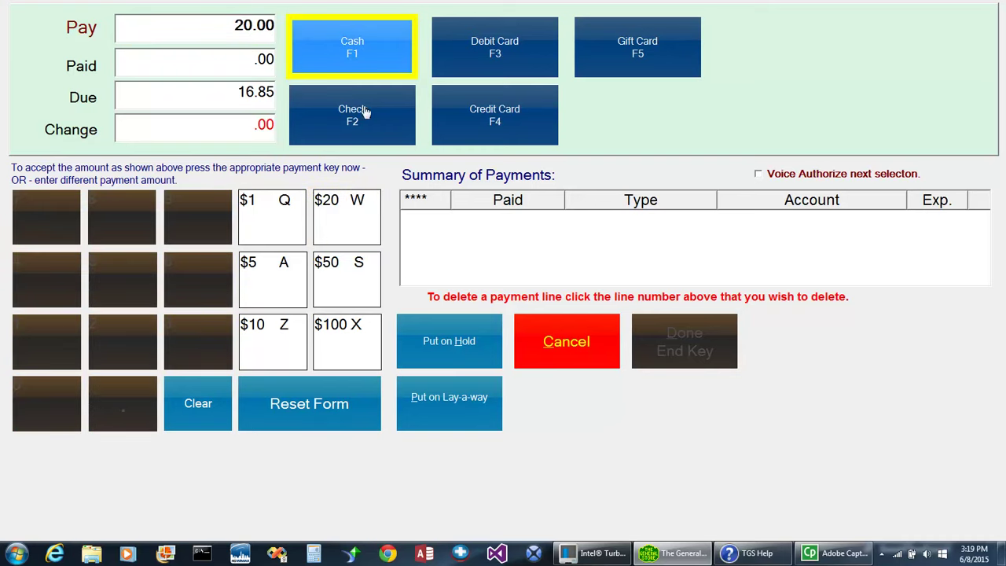
pyautogui.click(366, 60)
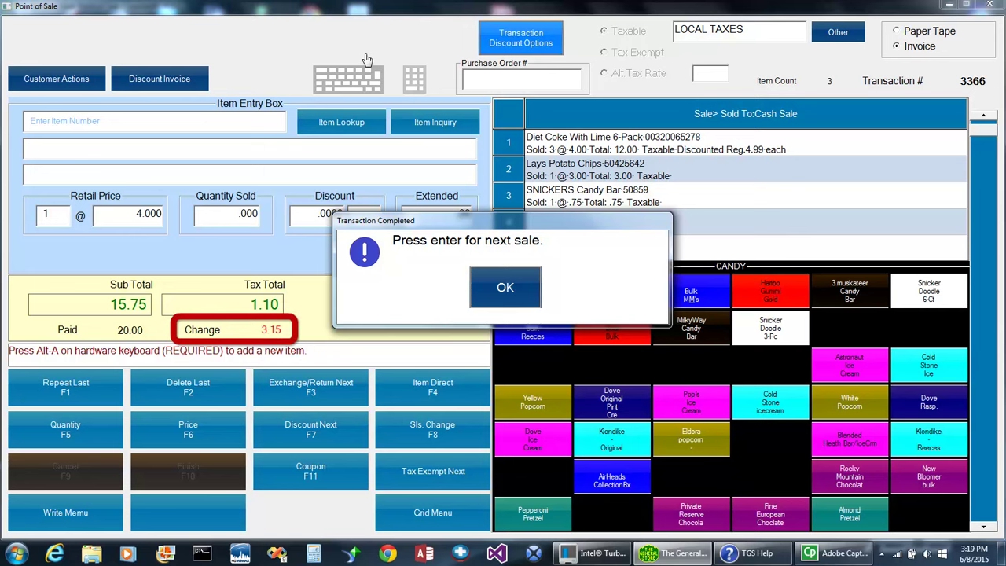
pyautogui.click(506, 293)
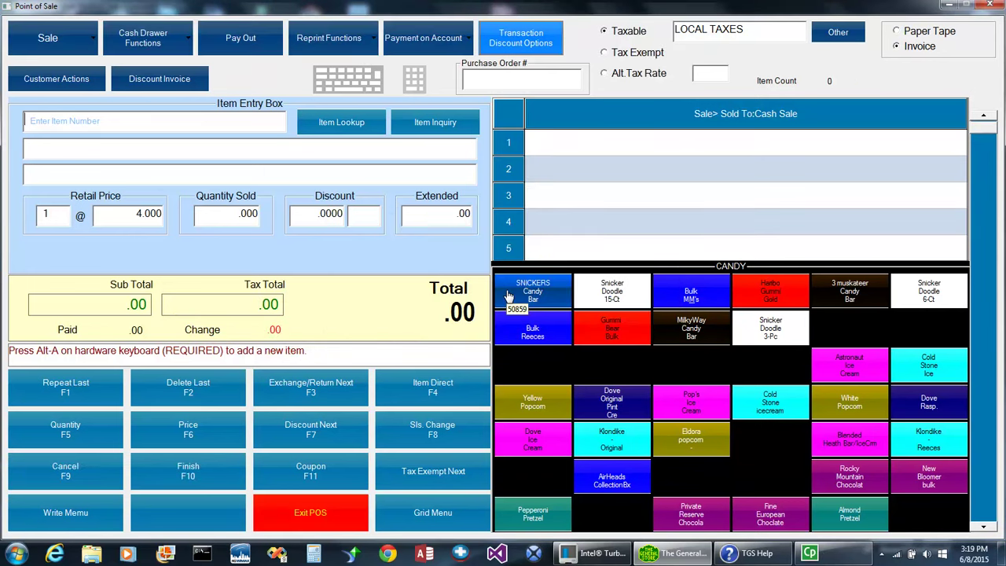